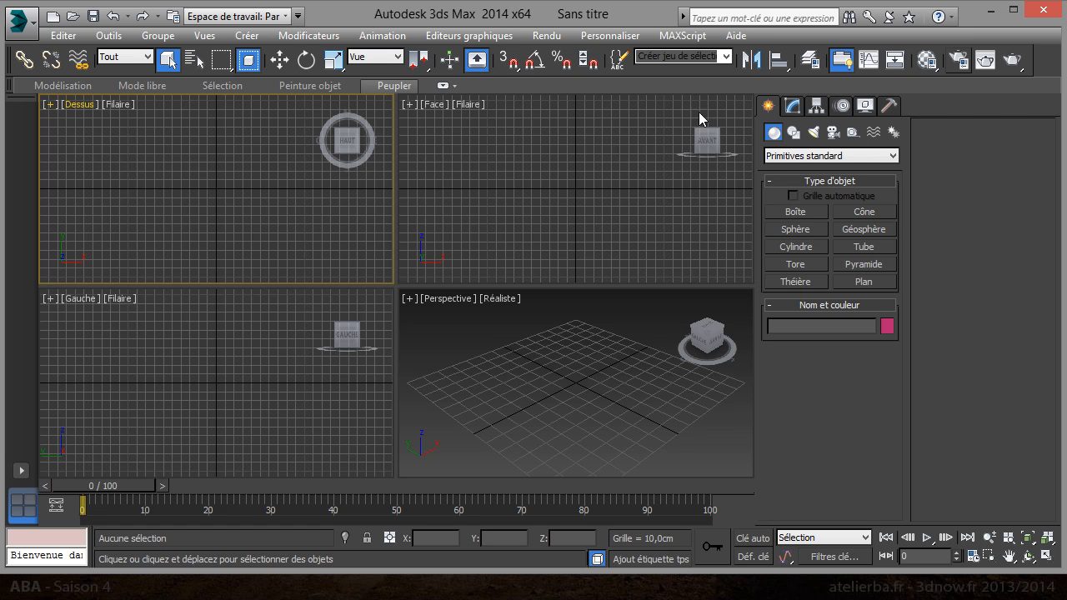
View the initial tool options and UI themes in the custom UI and defaults switcher, leaving it without applying anything
{"action": "left_click", "coordinate": [621, 37]}
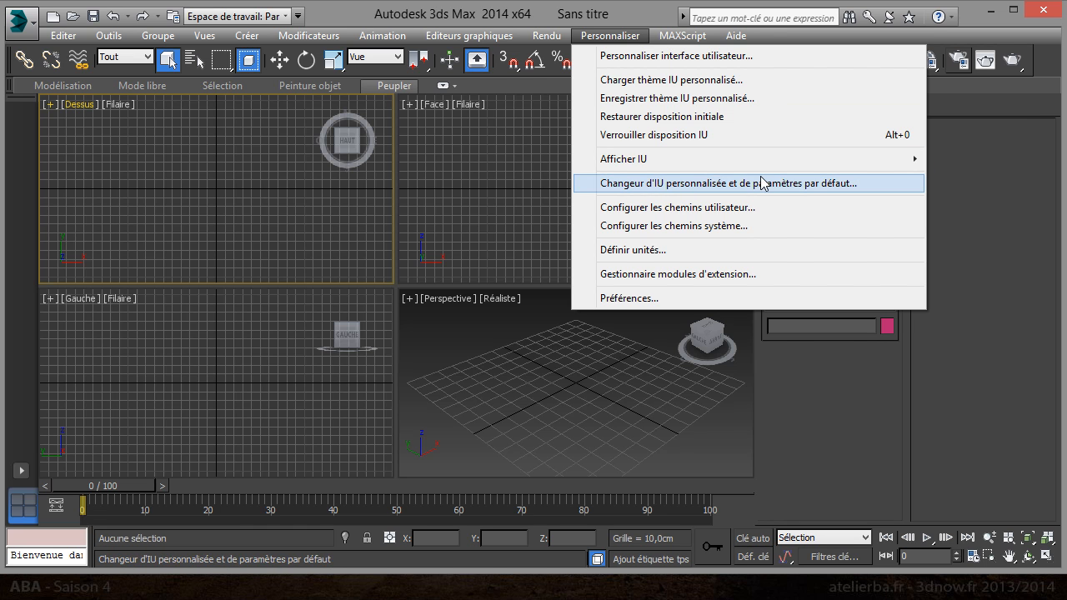
{"action": "left_click", "coordinate": [829, 184]}
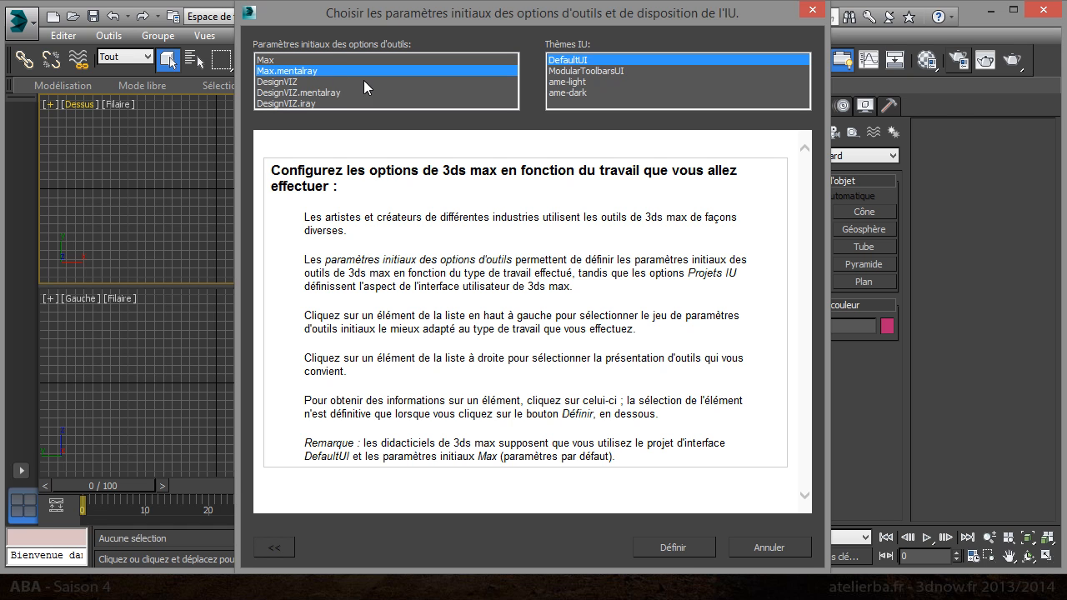
{"action": "left_click", "coordinate": [769, 548]}
Maximize the Perspective viewport and open the rendering environment settings
{"action": "left_click", "coordinate": [561, 382]}
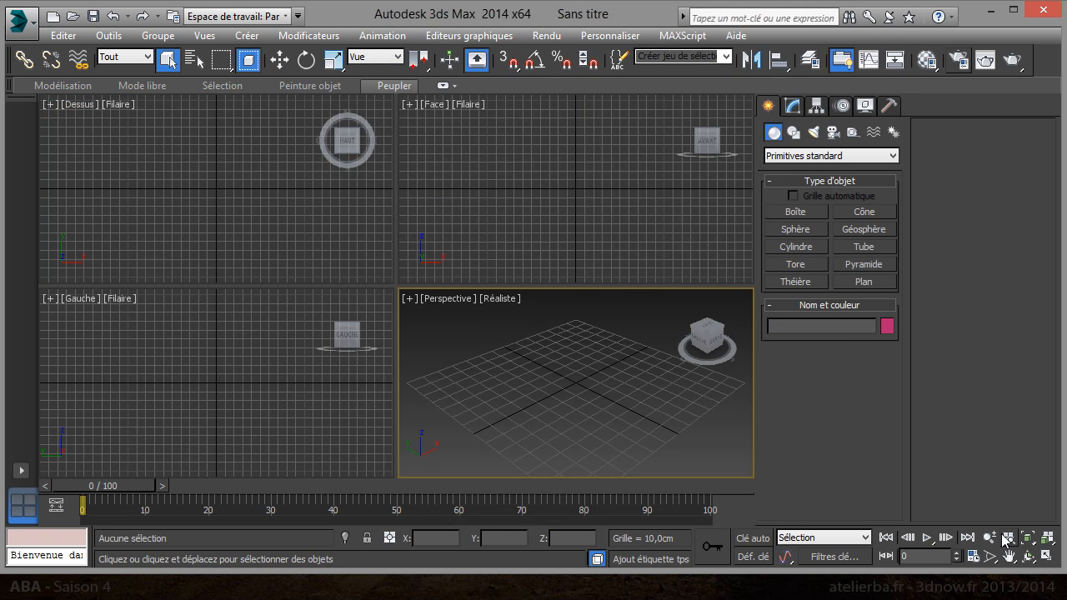
{"action": "left_click", "coordinate": [1046, 557]}
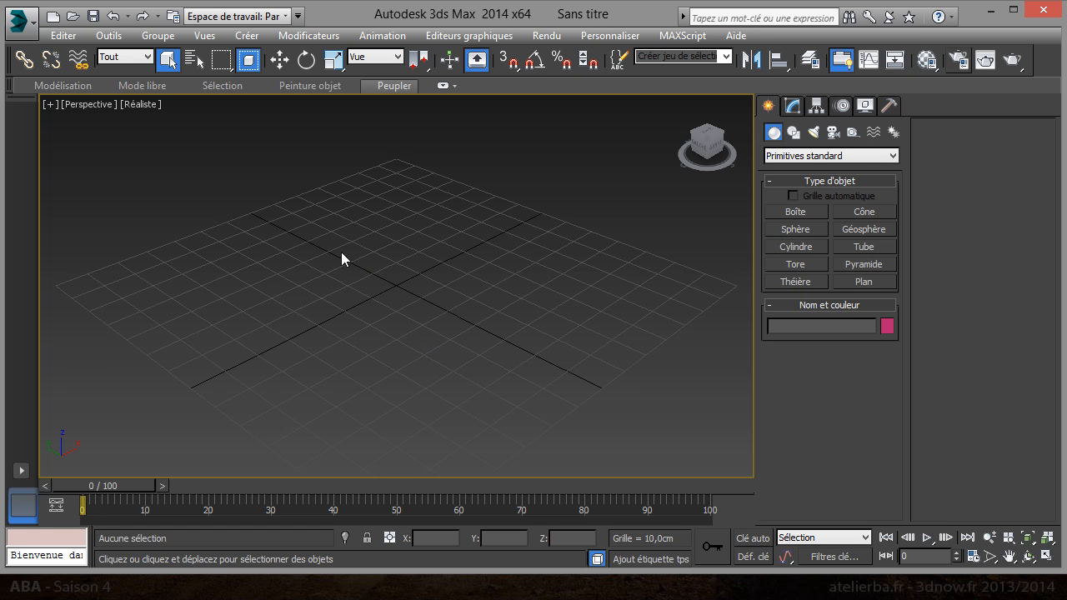
{"action": "left_click", "coordinate": [553, 38]}
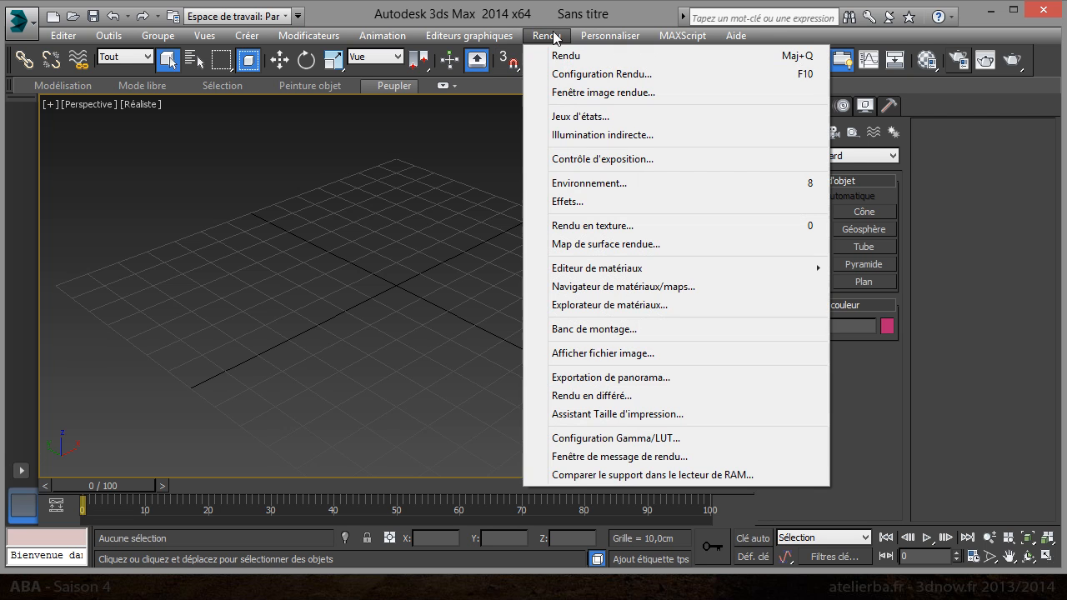
{"action": "left_click", "coordinate": [803, 185]}
{"action": "left_click_drag", "start_coordinate": [182, 60], "coordinate": [307, 73]}
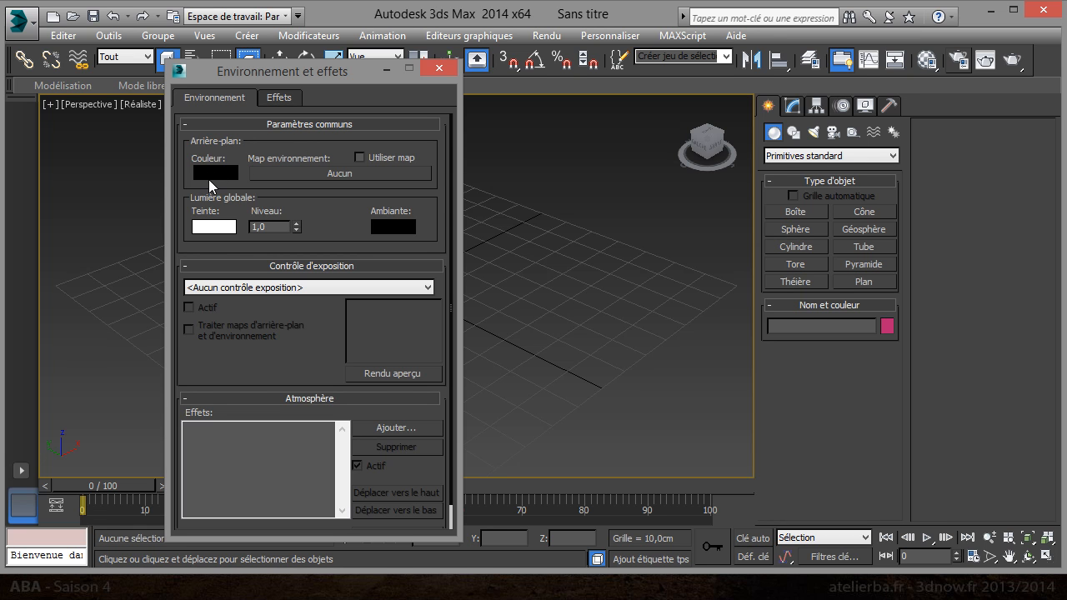
{"action": "left_click", "coordinate": [218, 166]}
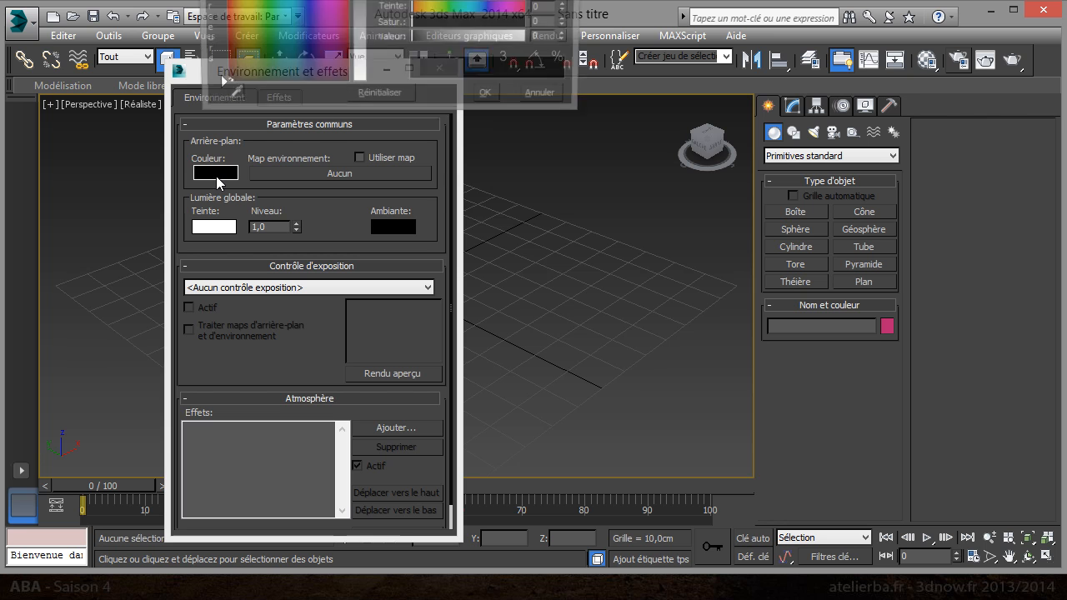
{"action": "left_click_drag", "start_coordinate": [431, 111], "coordinate": [451, 148]}
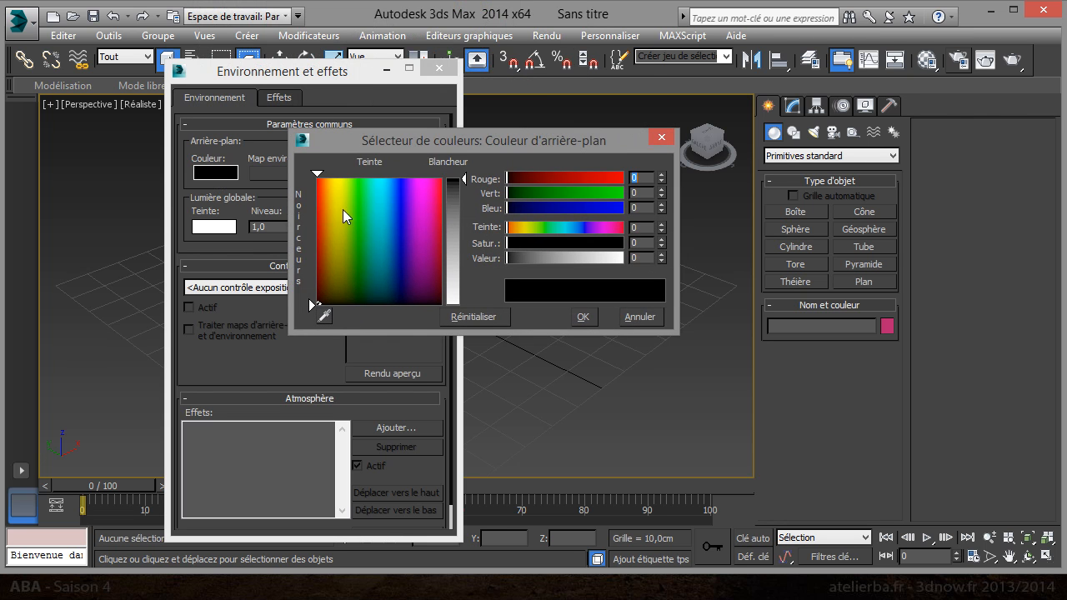
{"action": "left_click", "coordinate": [639, 317]}
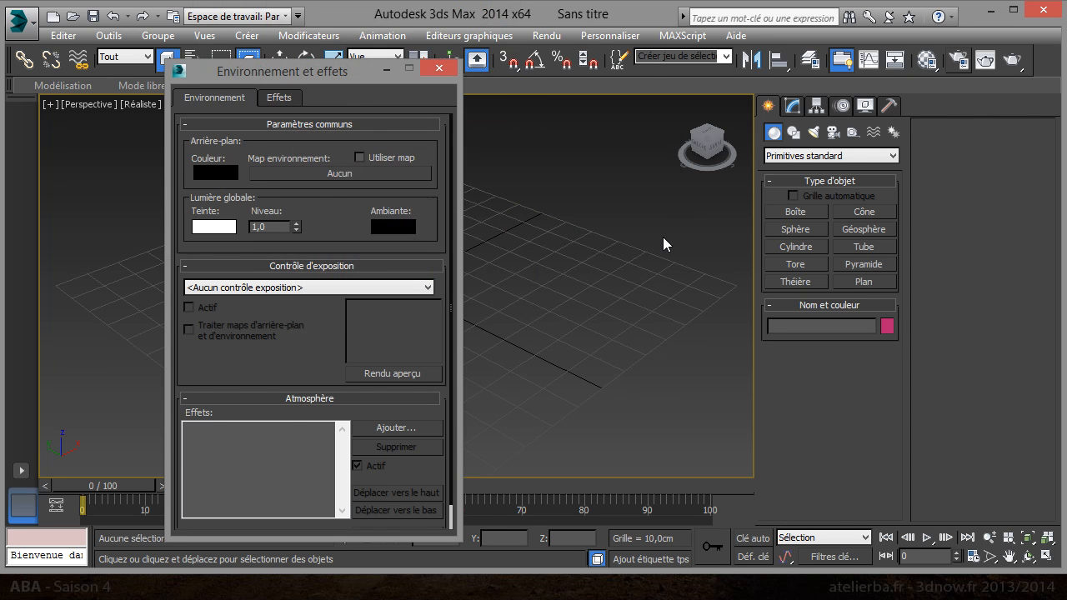
Render the Perspective view and place the rendered image window, without its extra render controls, beside the environment settings
{"action": "left_click", "coordinate": [985, 59]}
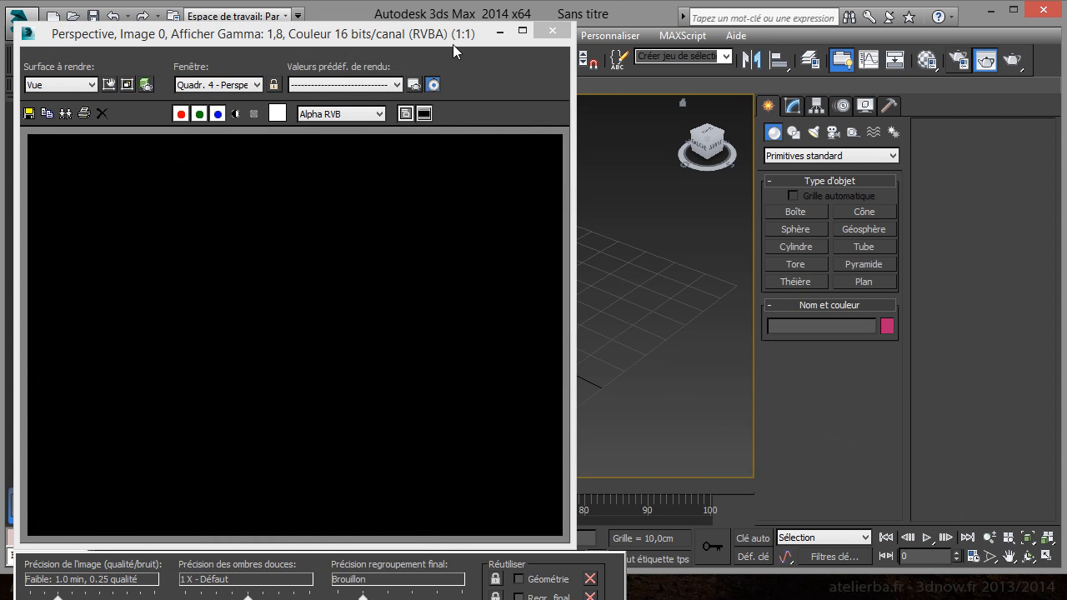
{"action": "left_click_drag", "start_coordinate": [418, 37], "coordinate": [880, 15]}
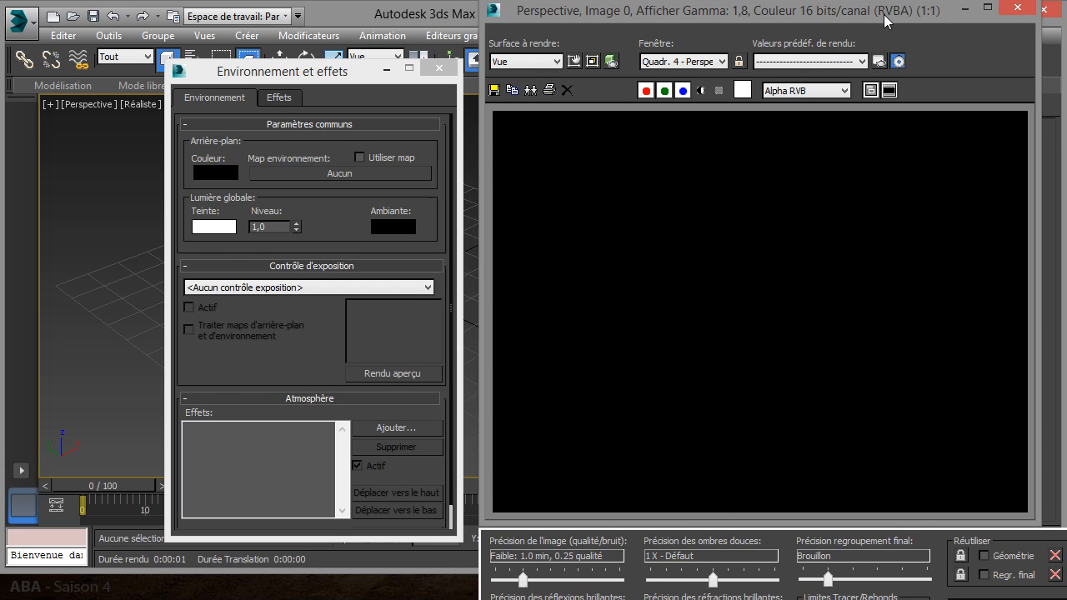
{"action": "left_click", "coordinate": [891, 97]}
{"action": "left_click_drag", "start_coordinate": [838, 22], "coordinate": [824, 80]}
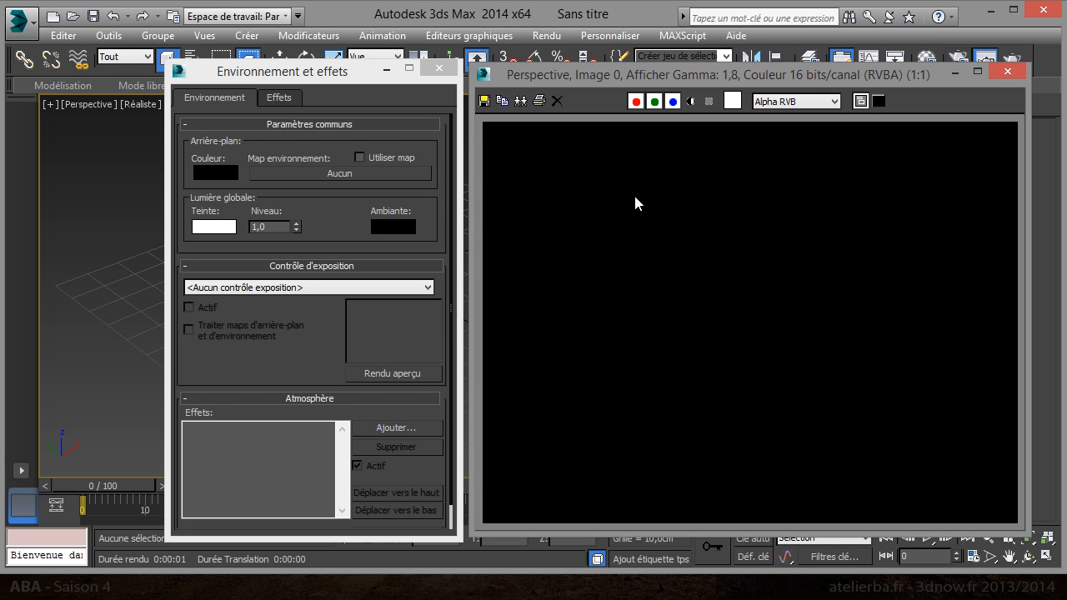
Set the environment background colour to blue with RGB 0, 34, 183 and render the Perspective view again
{"action": "left_click", "coordinate": [219, 175]}
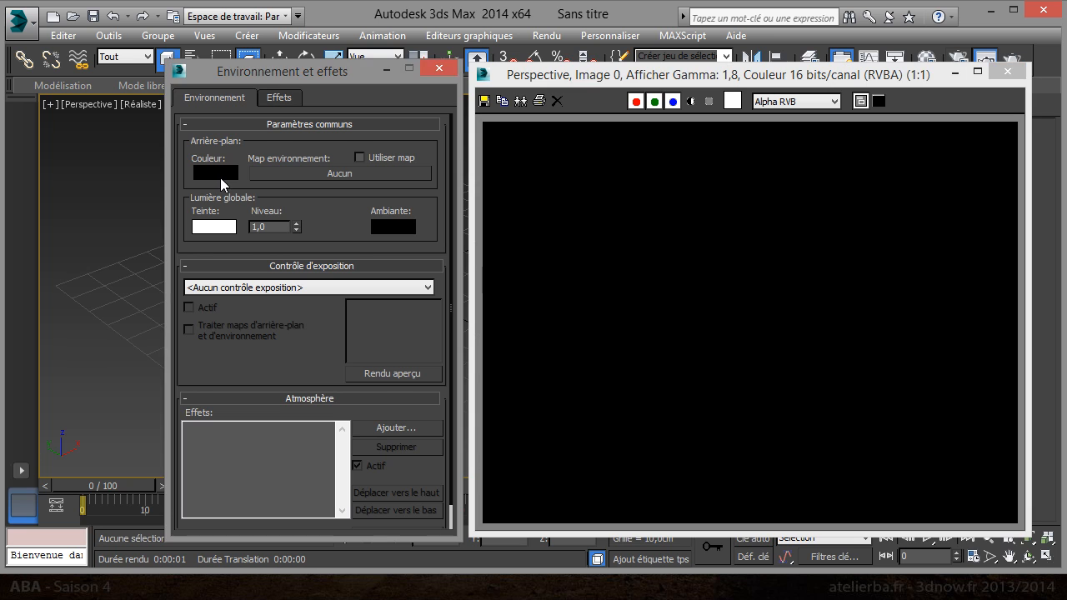
{"action": "left_click", "coordinate": [396, 215]}
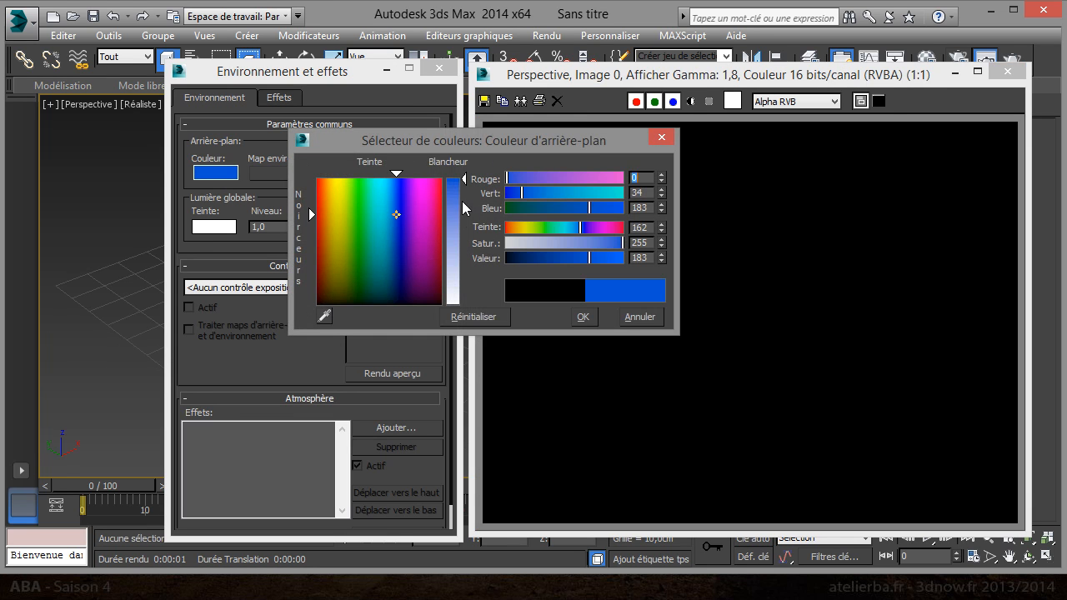
{"action": "left_click", "coordinate": [583, 317]}
{"action": "key", "text": "shift+q"}
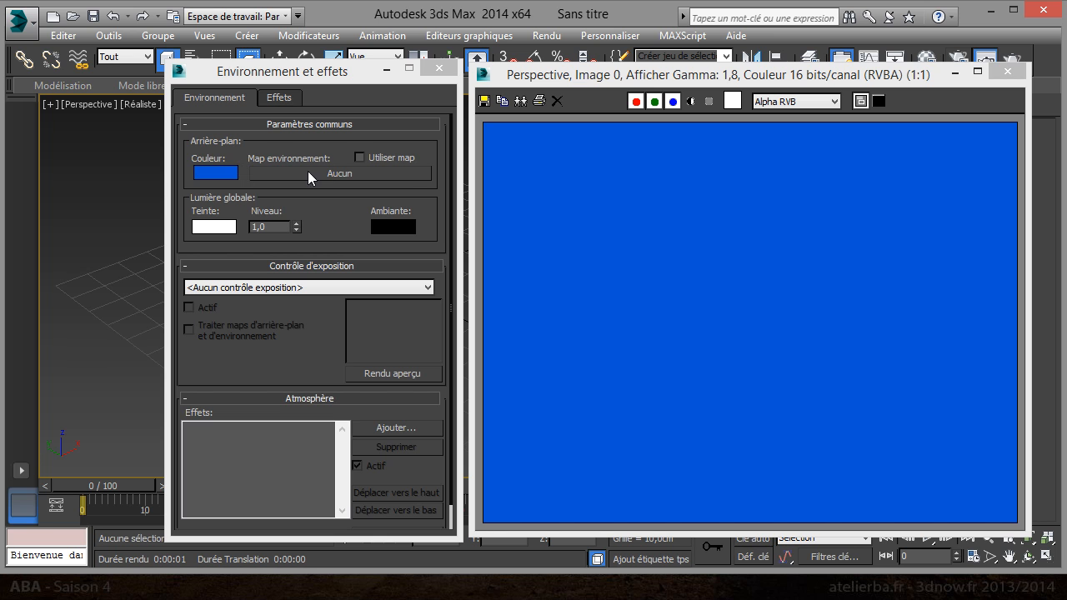
Choose the standard Bitmap map type for the environment map
{"action": "left_click", "coordinate": [319, 172]}
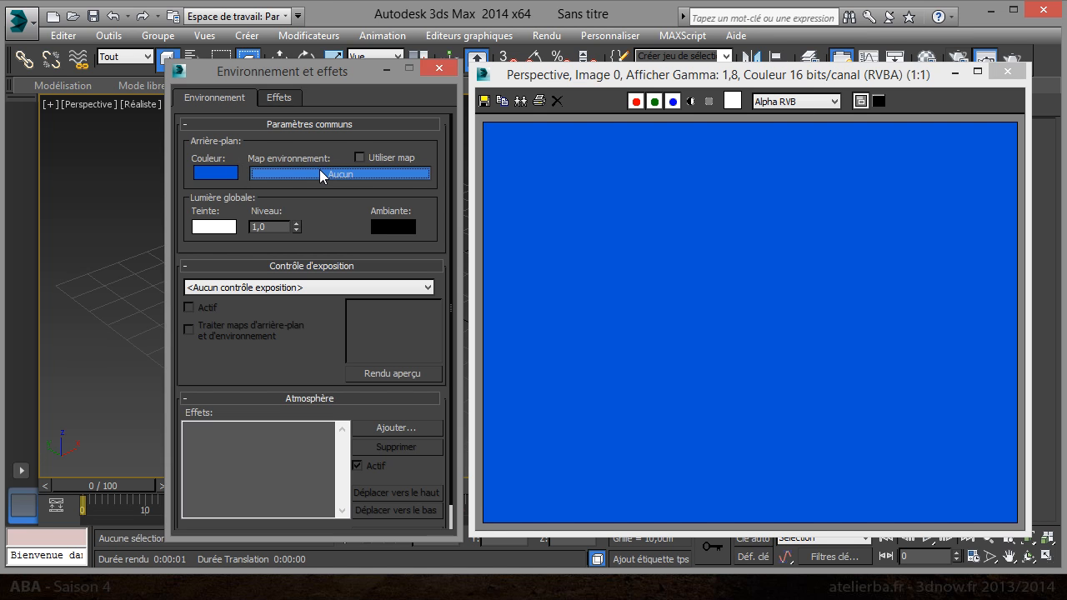
{"action": "left_click", "coordinate": [314, 178]}
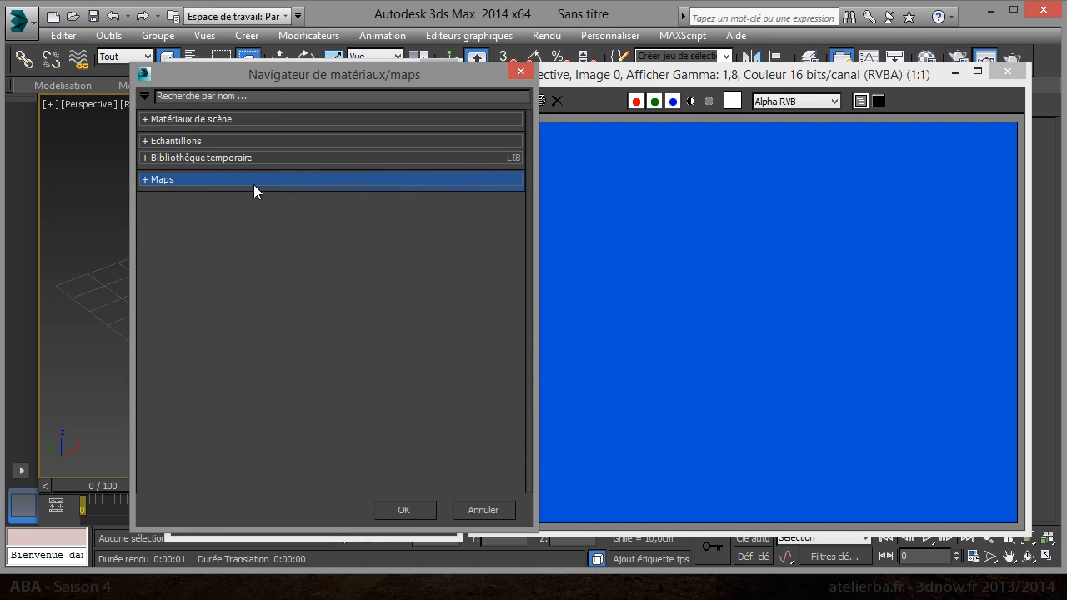
{"action": "left_click", "coordinate": [203, 245]}
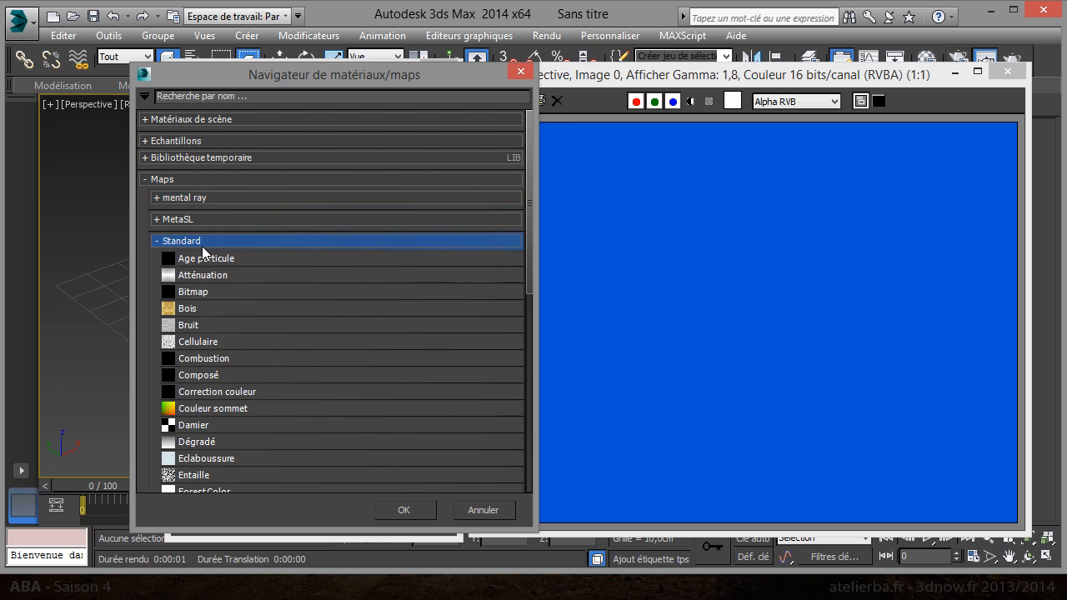
{"action": "left_click", "coordinate": [200, 293]}
{"action": "double_click", "coordinate": [200, 294]}
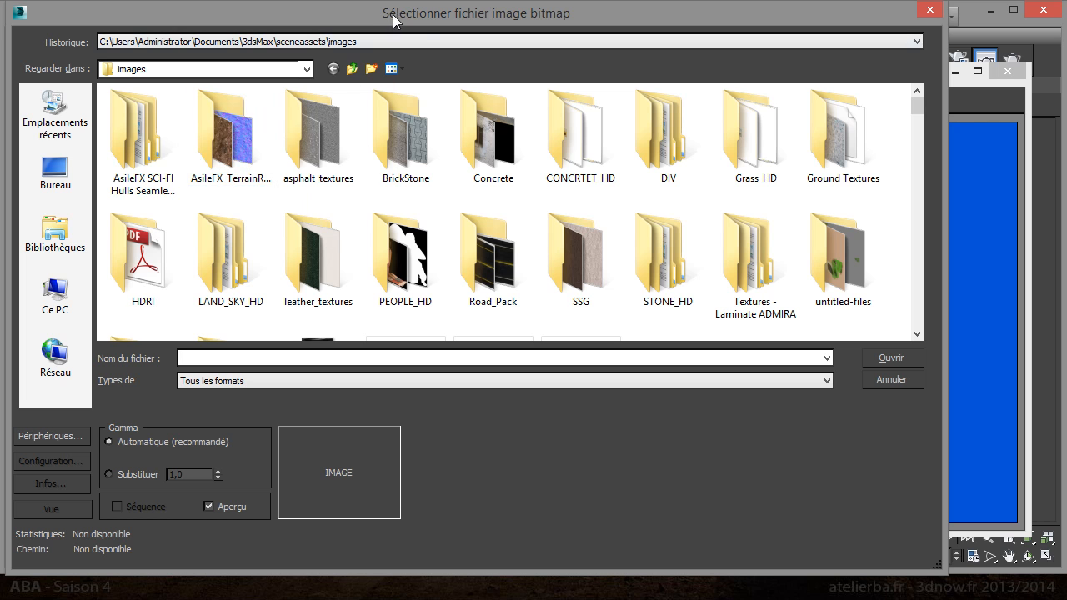
Load cROSSrOAD.jpg from the CrossRoad folder inside the ABA images folder as the environment bitmap
{"action": "left_click", "coordinate": [57, 250]}
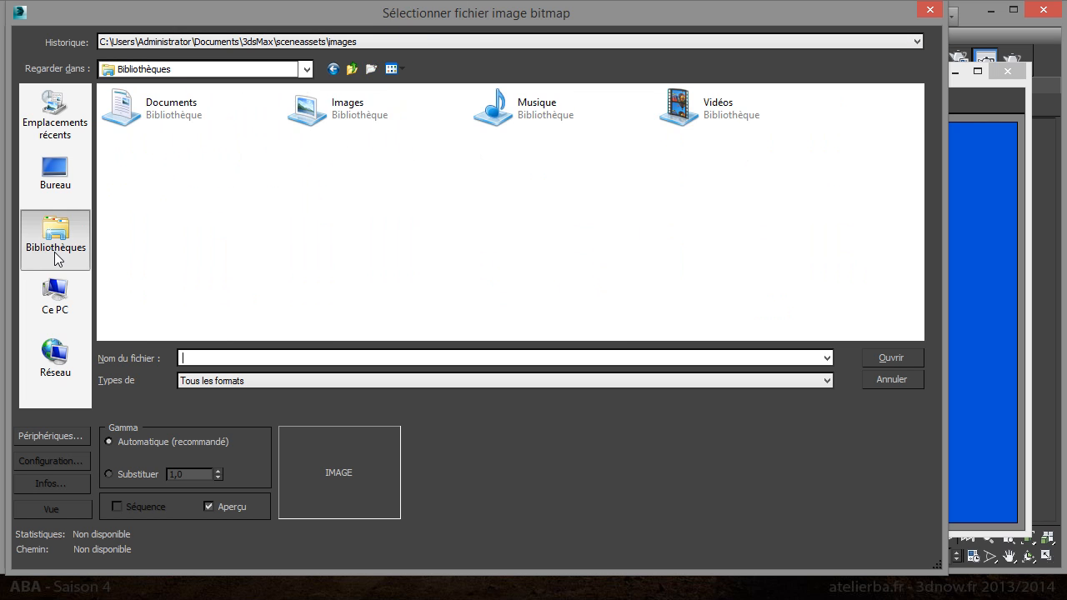
{"action": "double_click", "coordinate": [334, 103]}
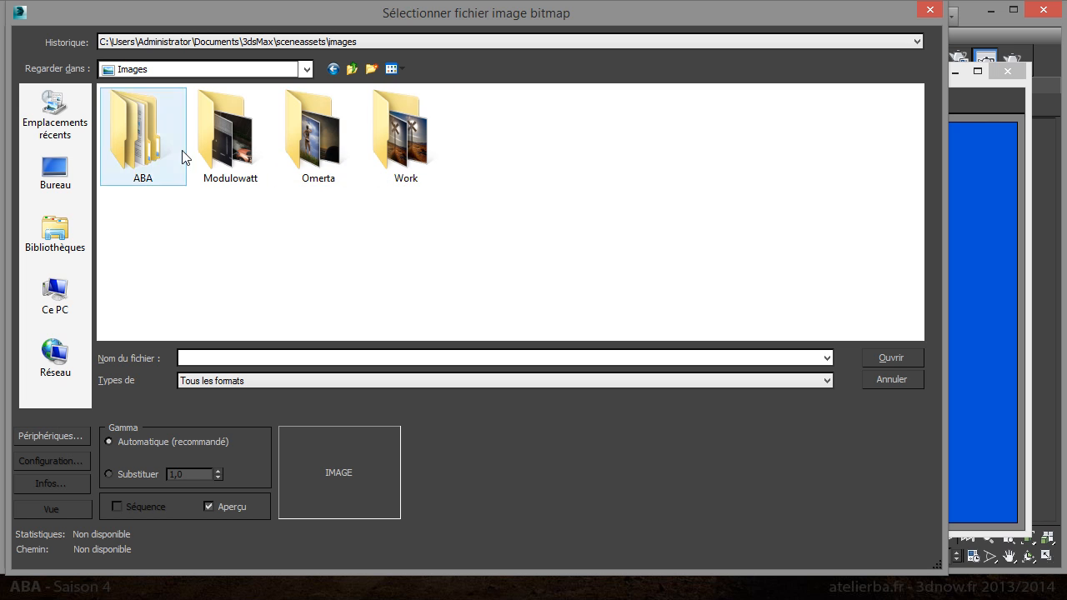
{"action": "double_click", "coordinate": [146, 143]}
{"action": "double_click", "coordinate": [146, 138]}
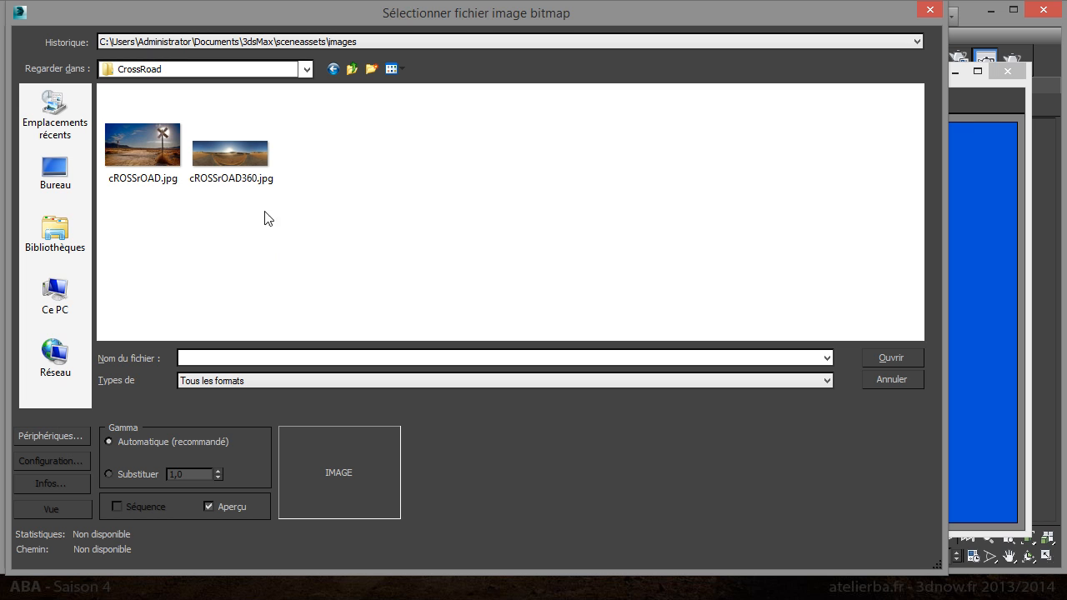
{"action": "left_click", "coordinate": [139, 154]}
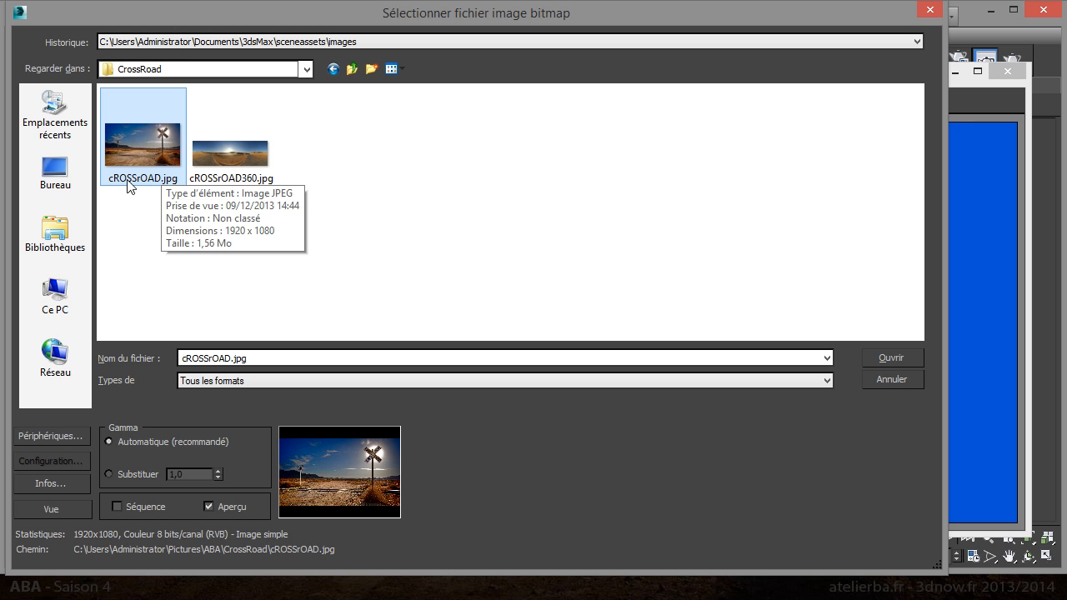
{"action": "double_click", "coordinate": [157, 140]}
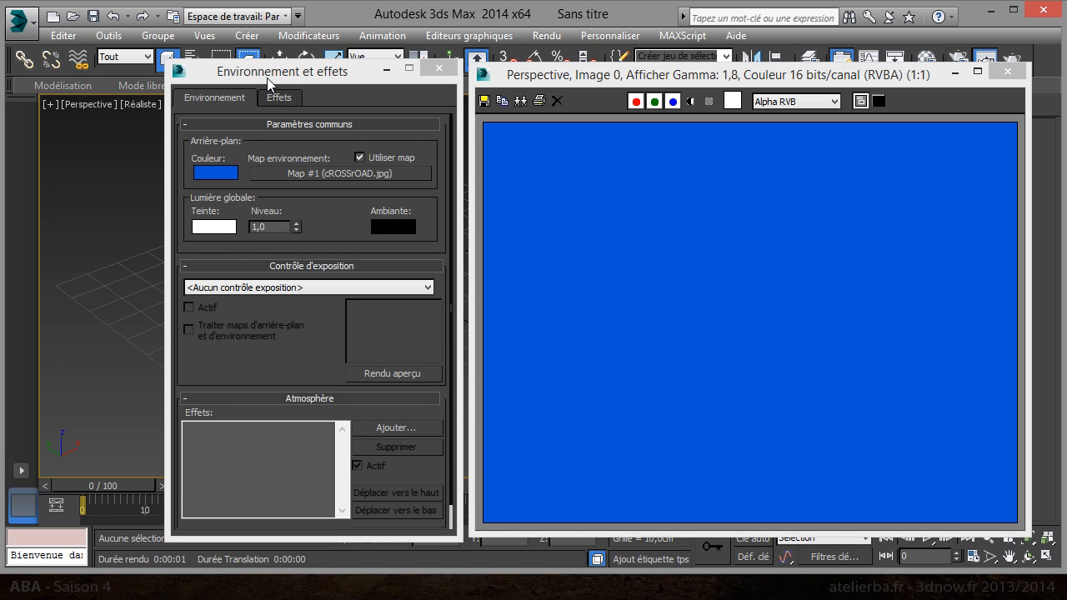
Test-render the environment image from the default view and from a low orbited angle, and return the Perspective view to home
{"action": "left_click", "coordinate": [1011, 60]}
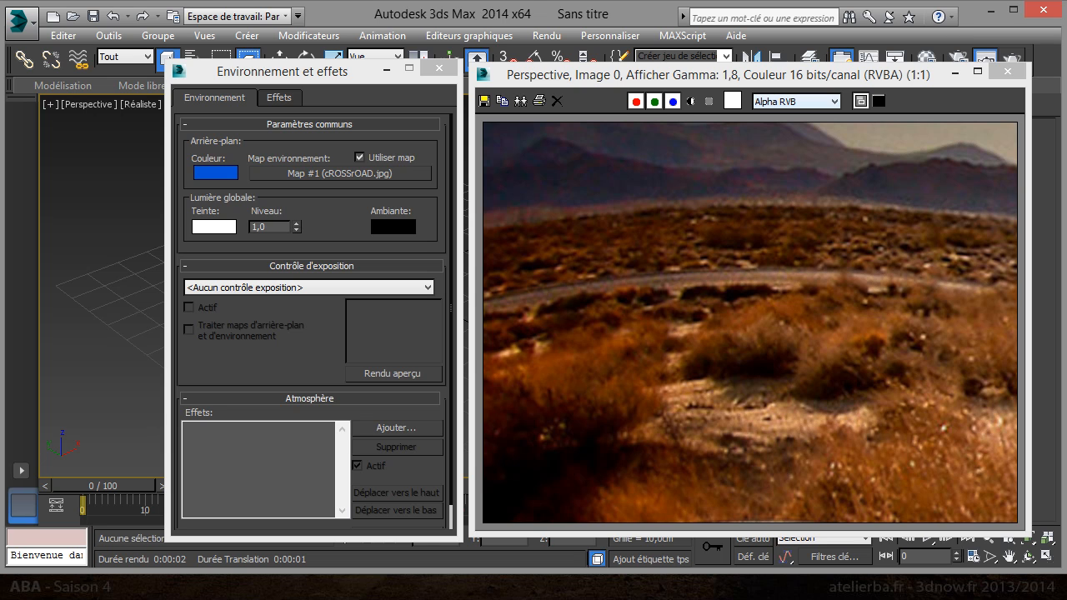
{"action": "left_click", "coordinate": [1007, 72]}
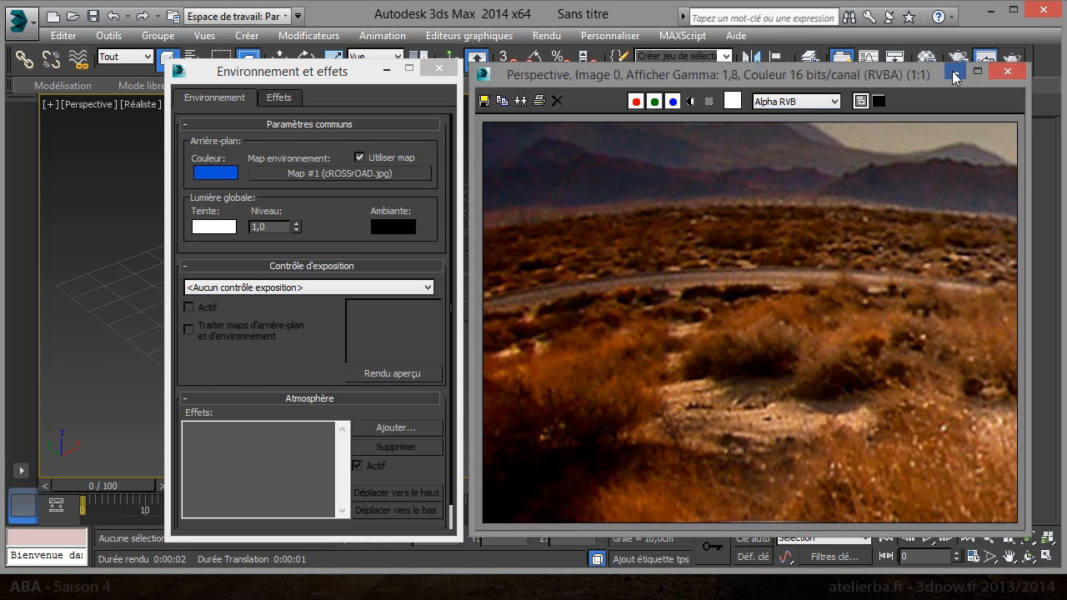
{"action": "left_click", "coordinate": [705, 150]}
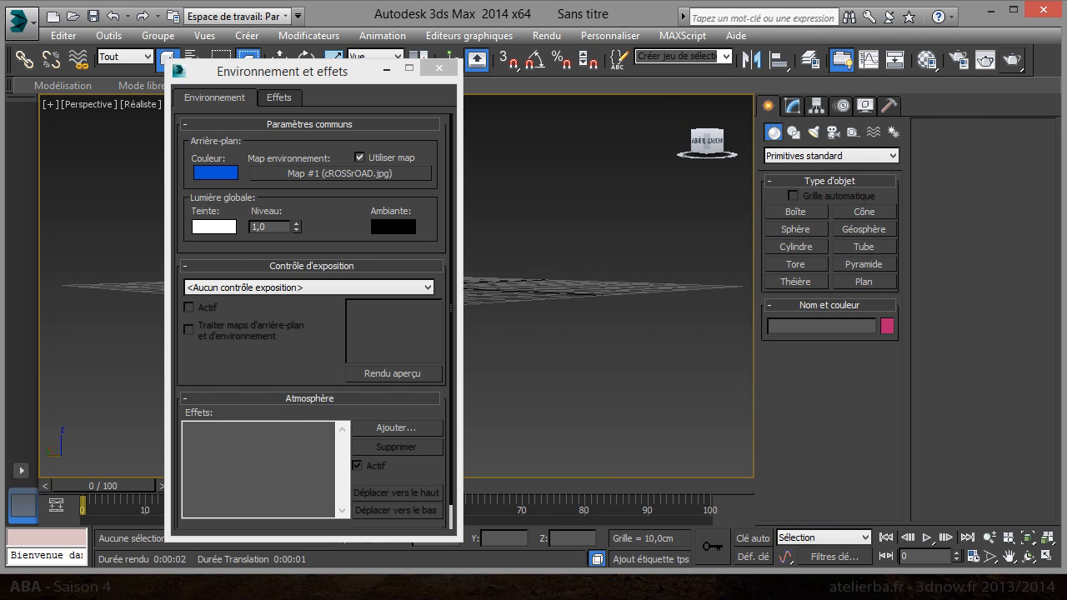
{"action": "left_click", "coordinate": [1011, 59]}
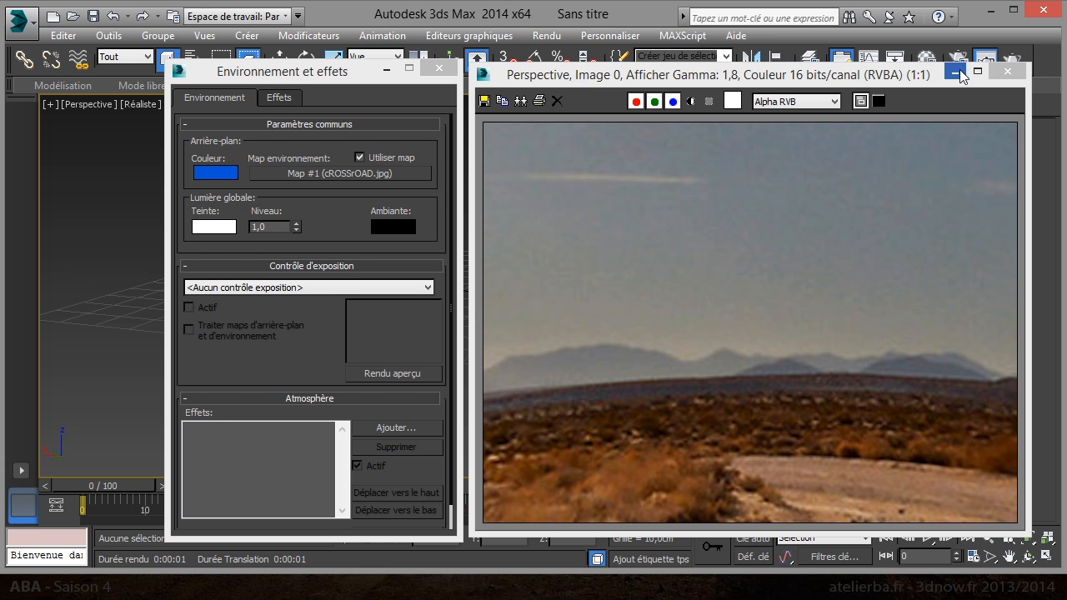
{"action": "left_click", "coordinate": [1007, 72]}
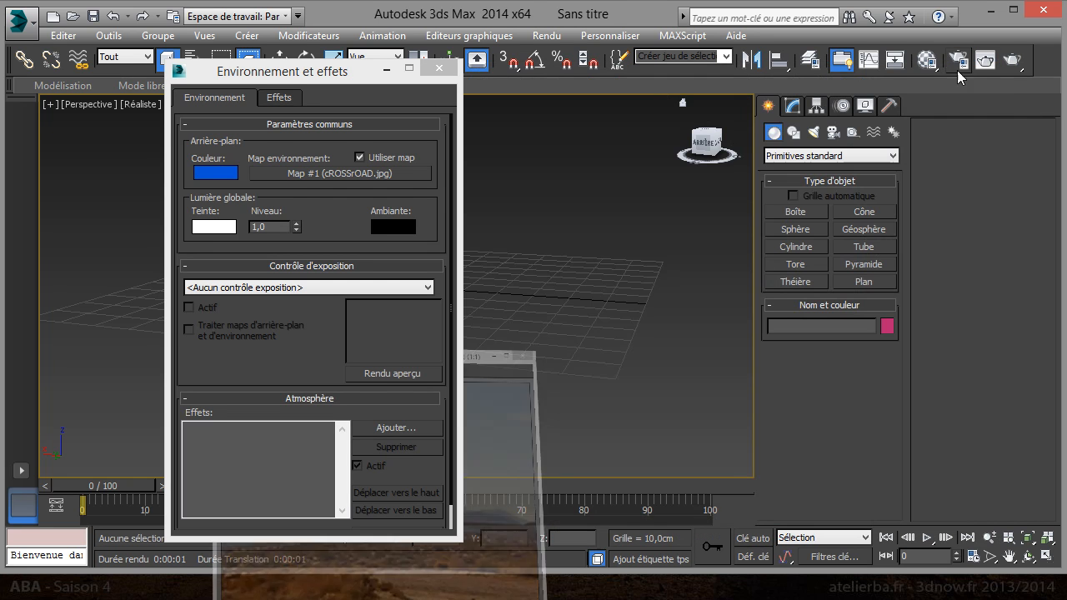
{"action": "left_click", "coordinate": [682, 104]}
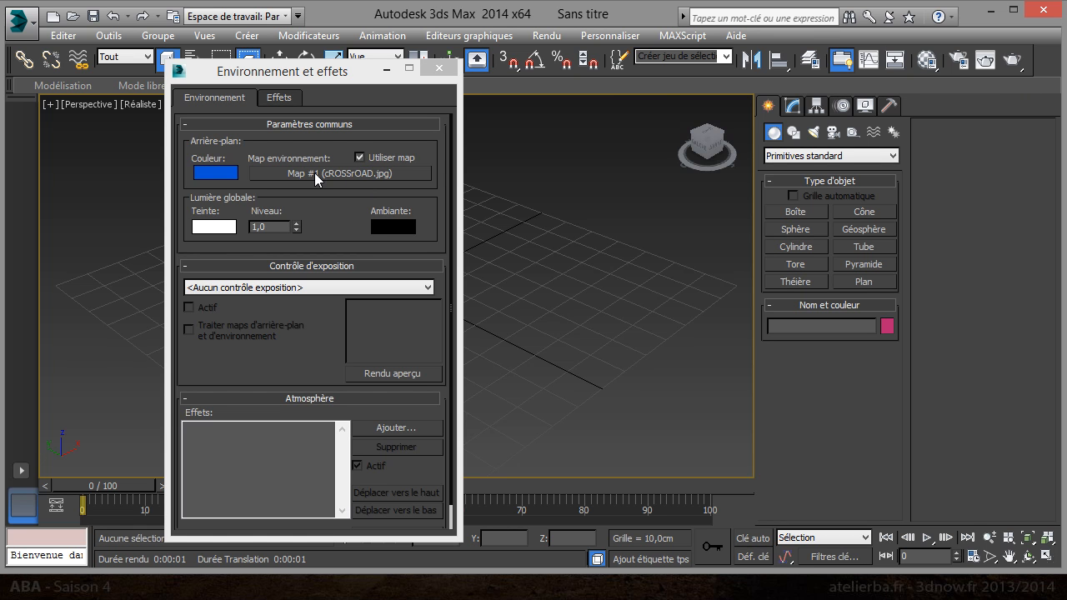
Open the material editor beside the environment settings and try to copy the environment map into its first sample slot
{"action": "left_click", "coordinate": [925, 60]}
{"action": "left_click_drag", "start_coordinate": [315, 53], "coordinate": [632, 55]}
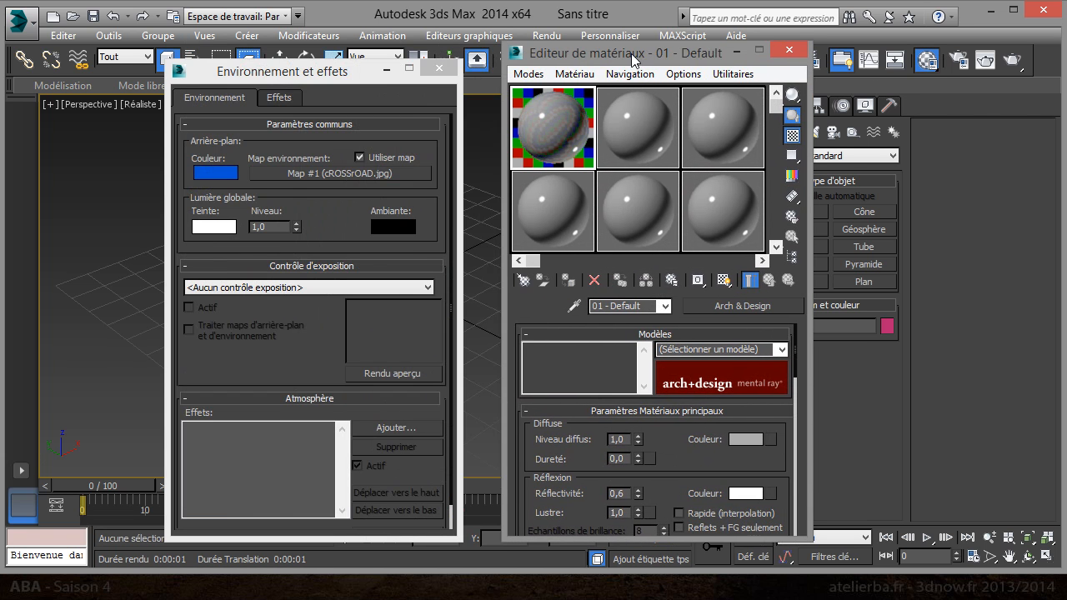
{"action": "left_click", "coordinate": [301, 175]}
{"action": "left_click_drag", "start_coordinate": [300, 174], "coordinate": [555, 114]}
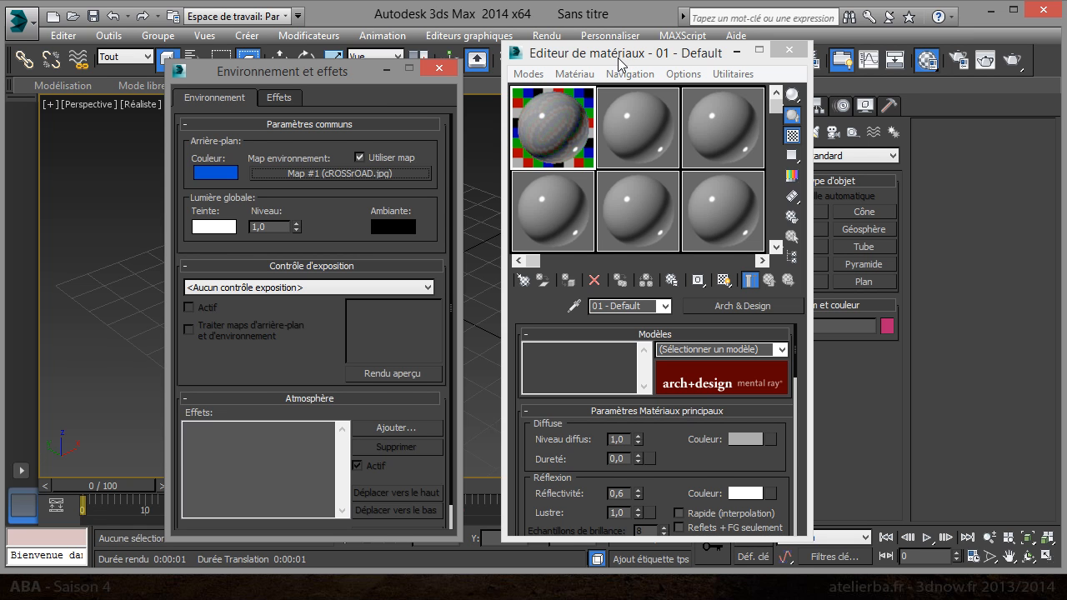
Switch to the detailed material editor, place the environment map in its view as an instance, and open the map's parameters
{"action": "left_click", "coordinate": [528, 73]}
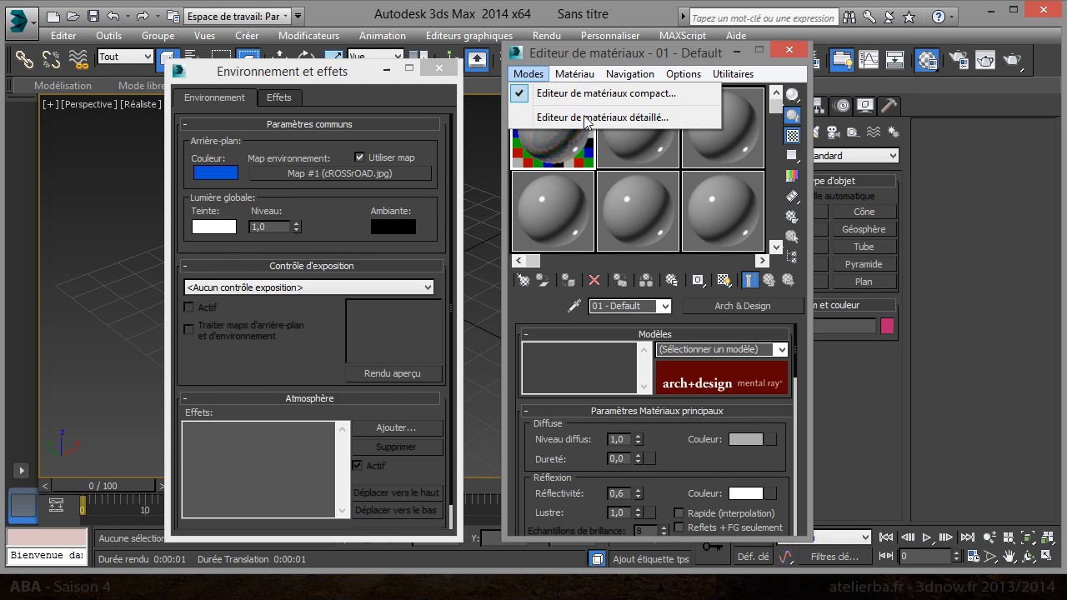
{"action": "left_click", "coordinate": [633, 118]}
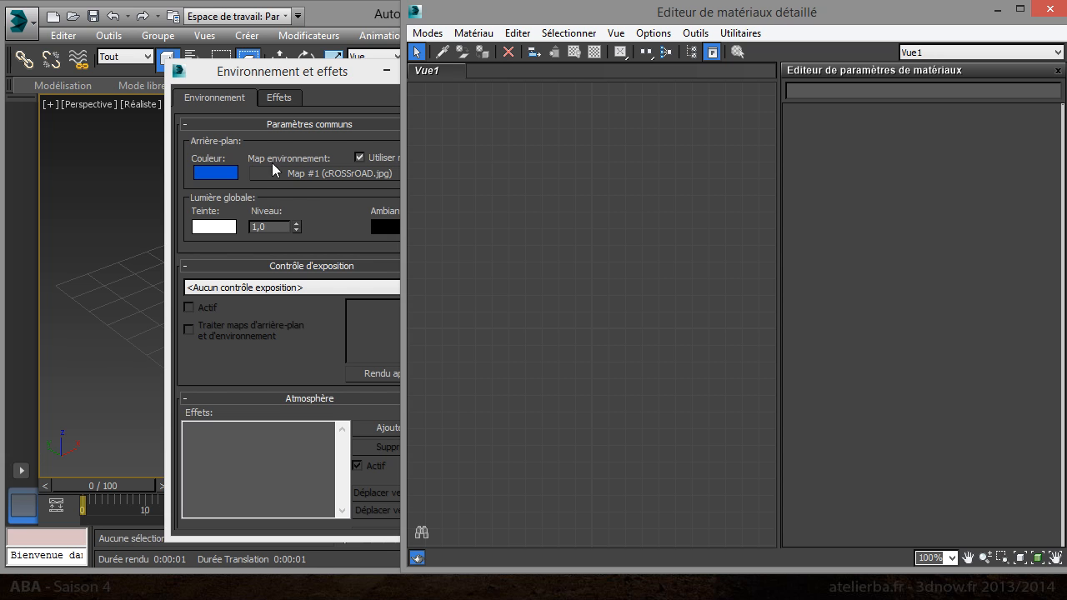
{"action": "left_click_drag", "start_coordinate": [303, 174], "coordinate": [534, 169]}
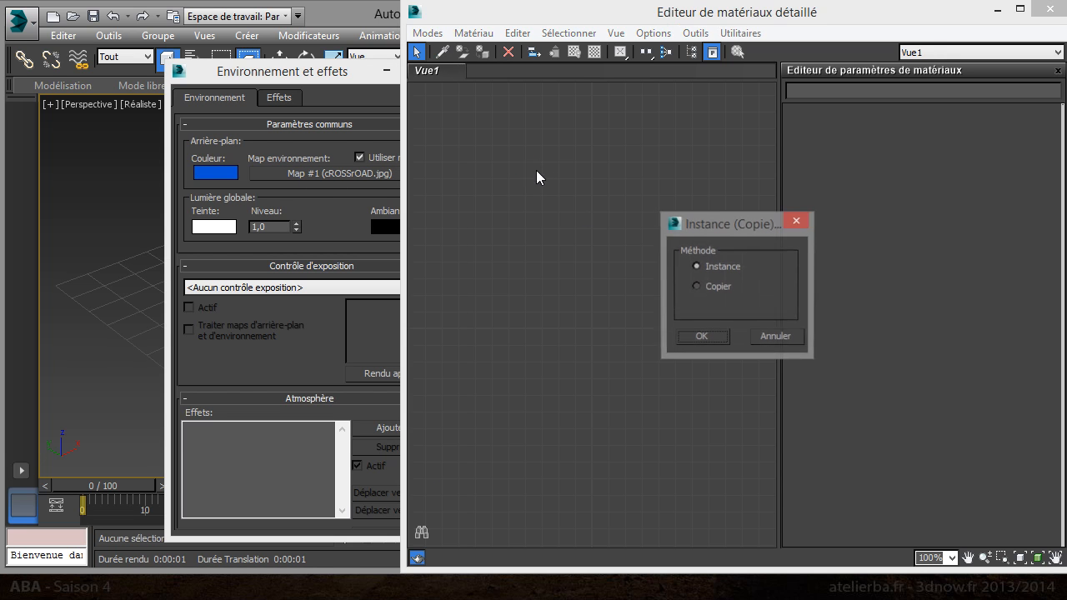
{"action": "left_click", "coordinate": [704, 336]}
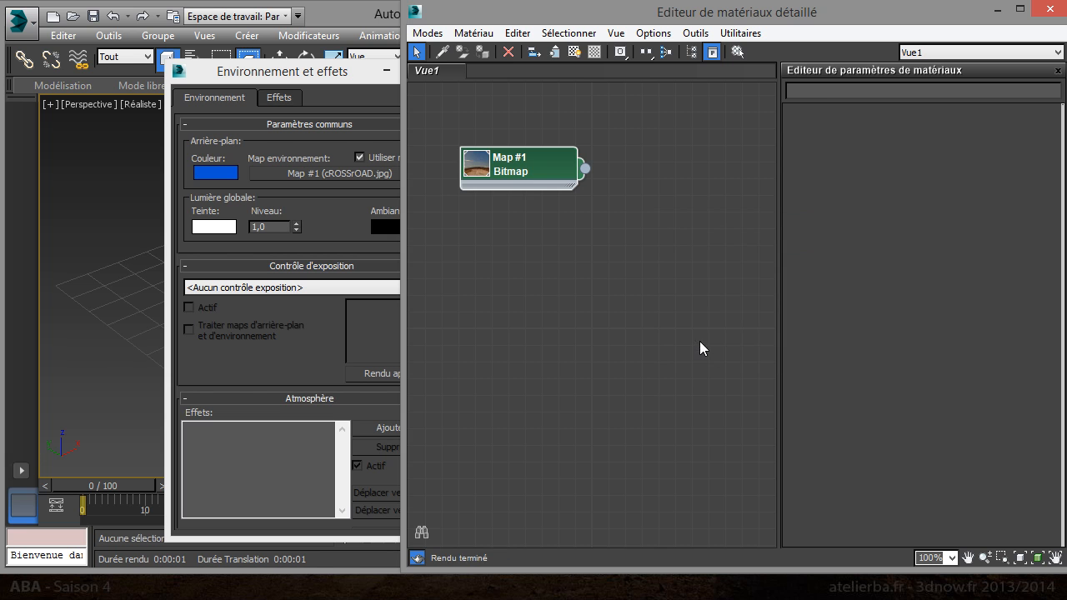
{"action": "double_click", "coordinate": [525, 172]}
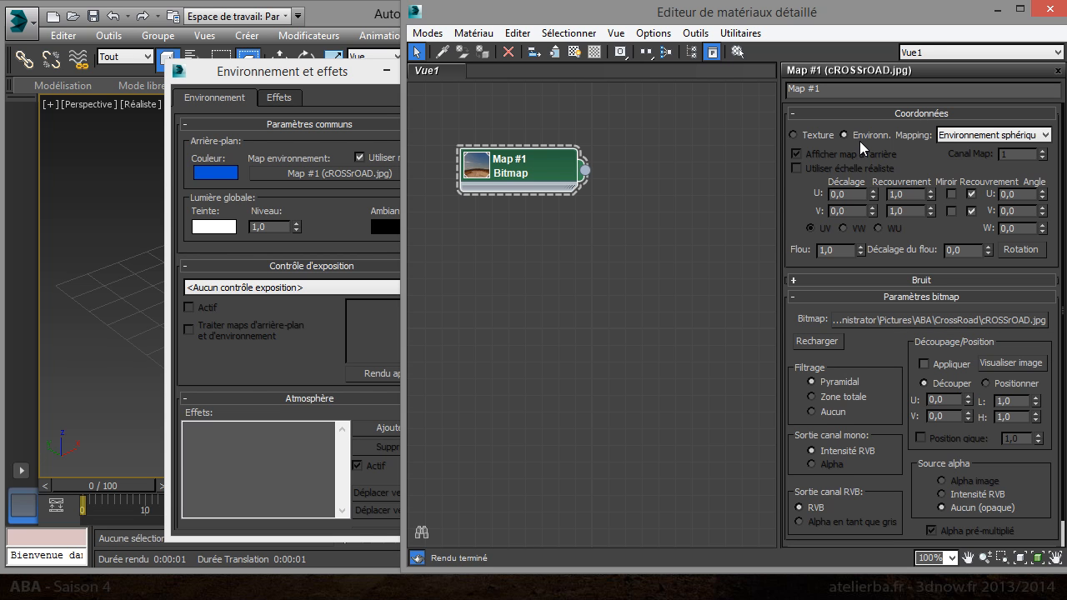
Set the environment map's mapping to Ecran and render the Perspective view
{"action": "left_click", "coordinate": [1005, 135]}
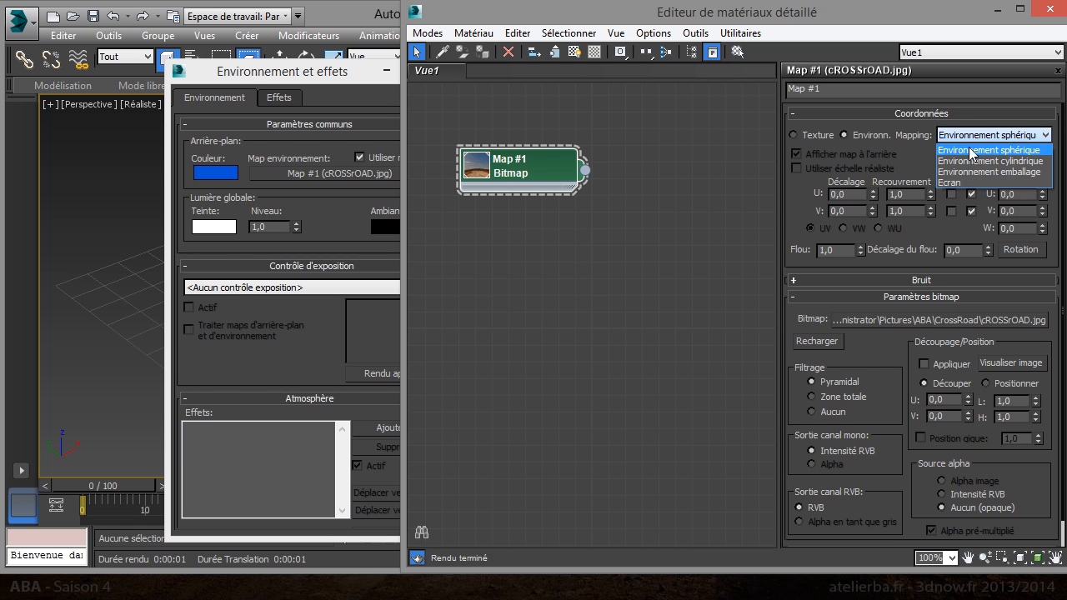
{"action": "left_click", "coordinate": [951, 185]}
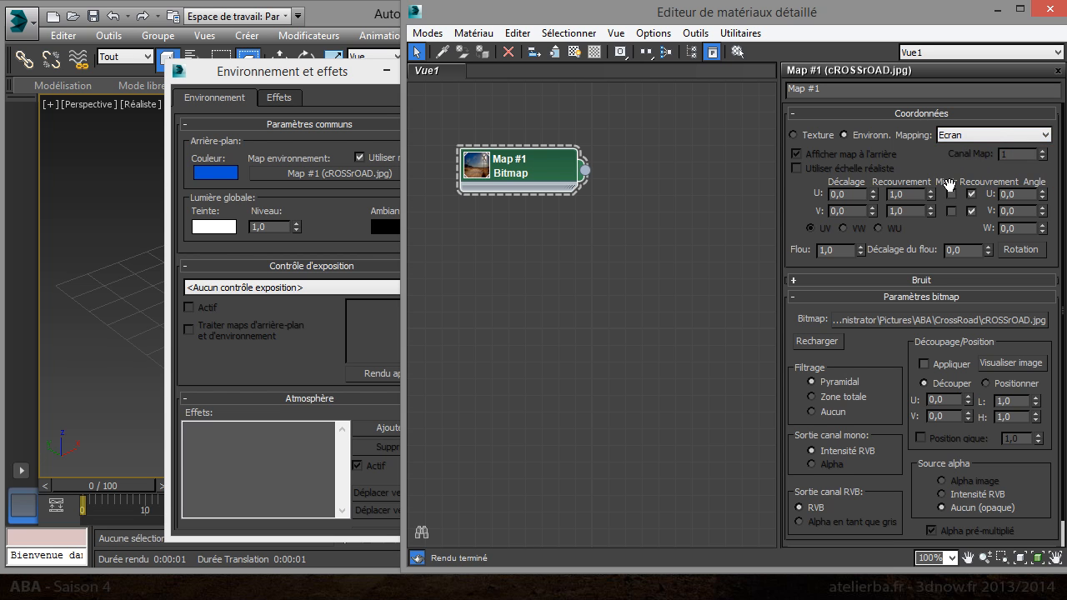
{"action": "left_click", "coordinate": [996, 10]}
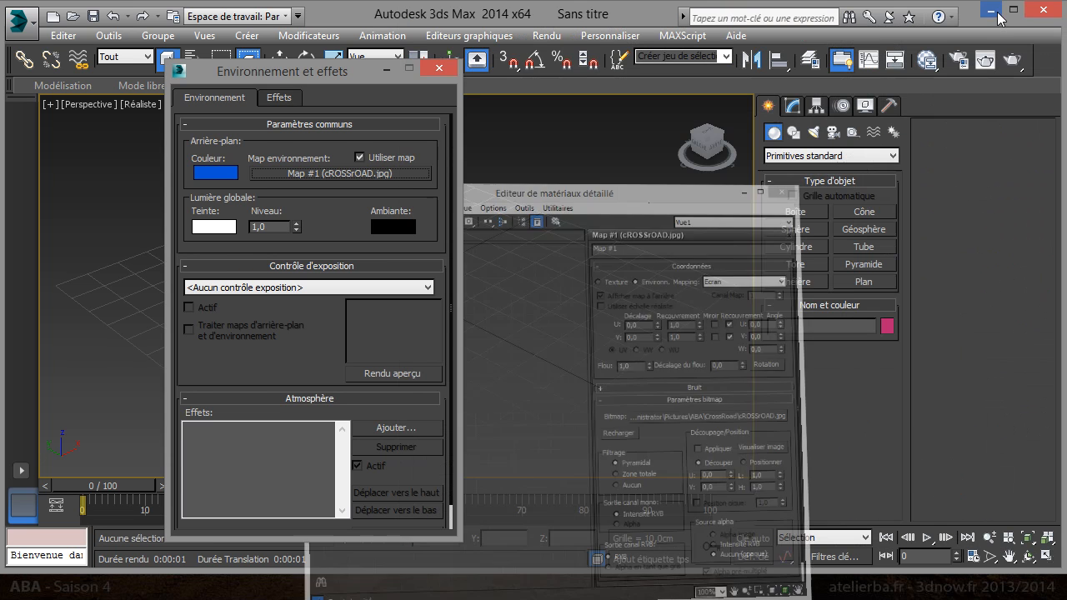
{"action": "left_click", "coordinate": [1011, 62]}
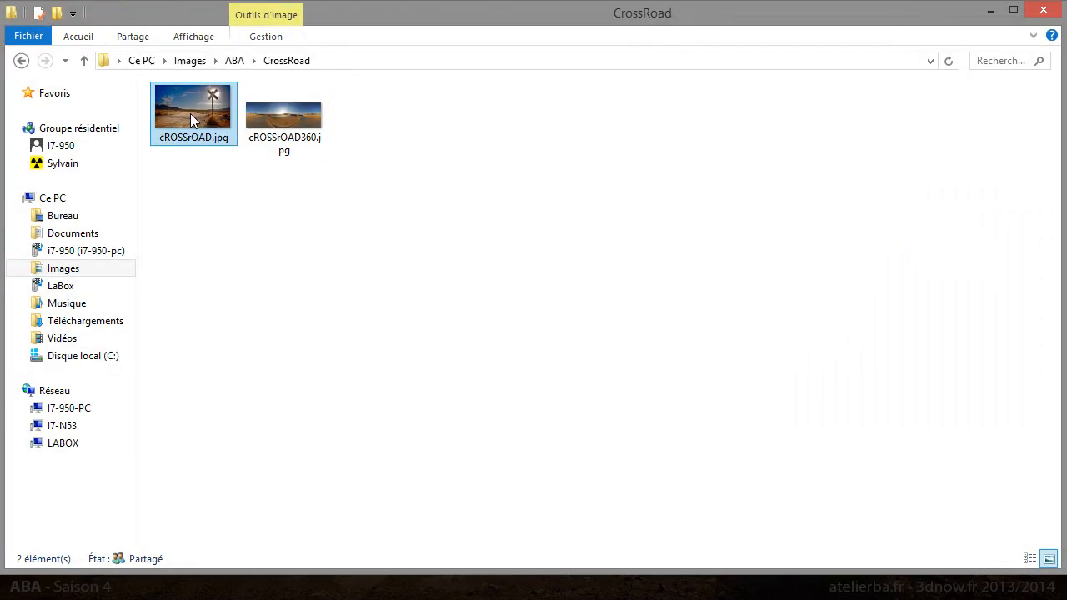
View the original cROSSrOAD.jpg from the CrossRoad folder and compare its proportions with the rendered image
{"action": "left_click", "coordinate": [190, 114]}
{"action": "double_click", "coordinate": [190, 114]}
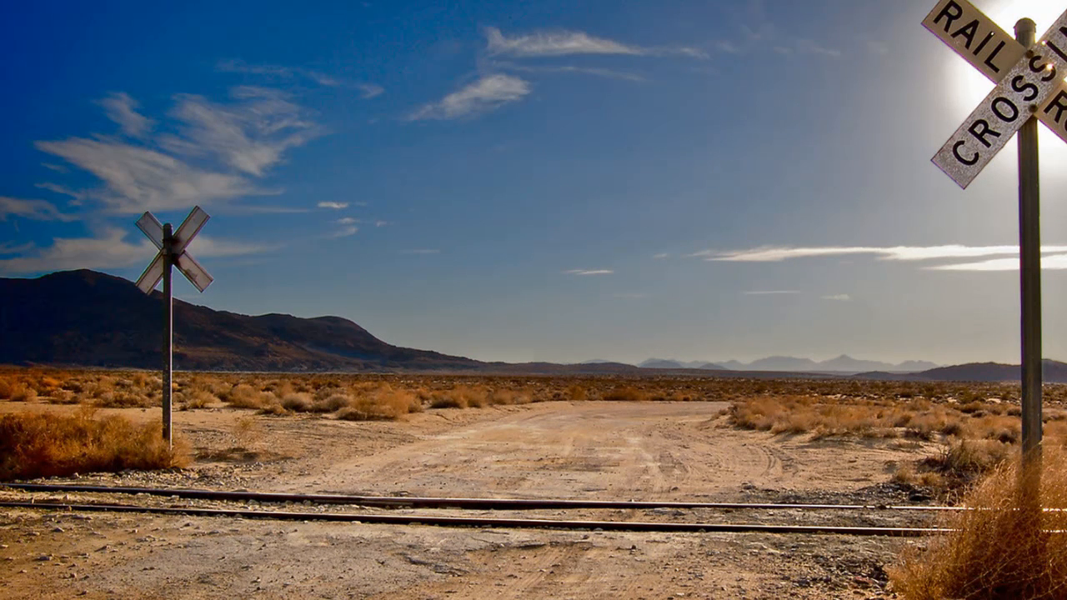
{"action": "key", "text": "Escape"}
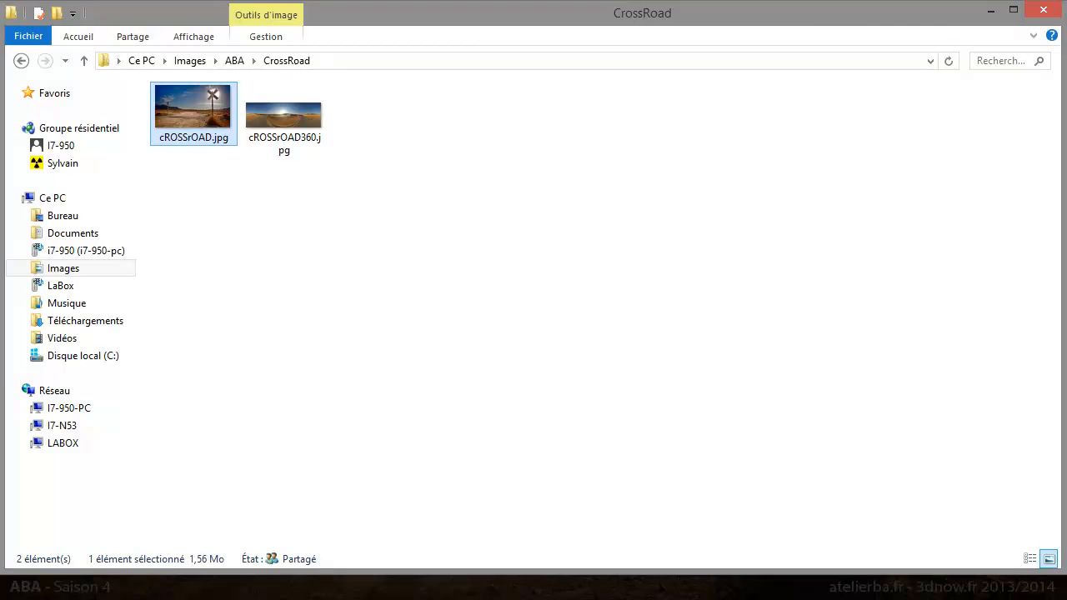
{"action": "left_click", "coordinate": [990, 10]}
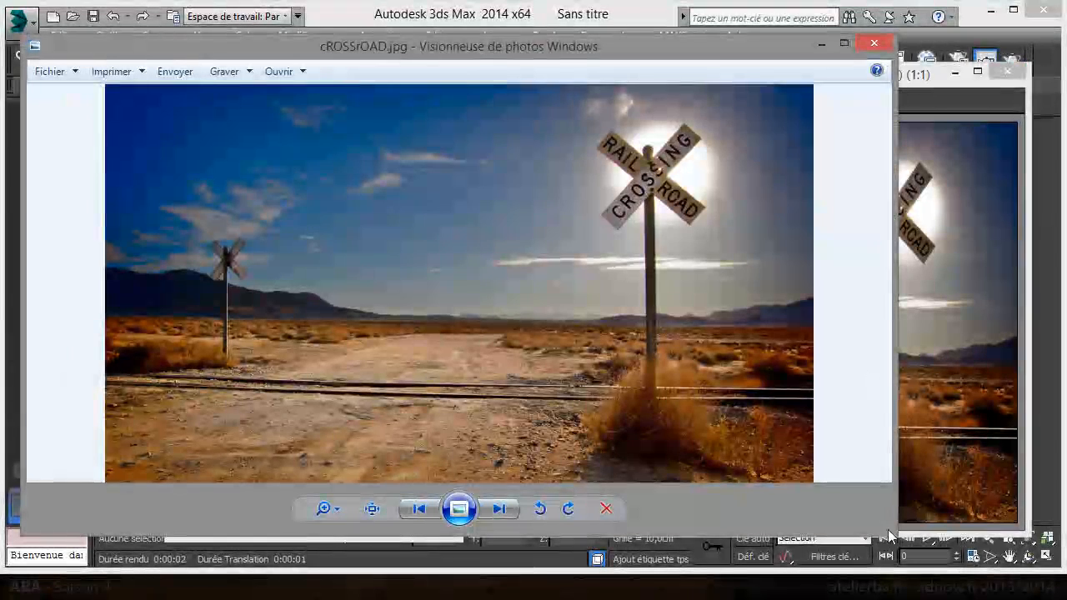
{"action": "left_click_drag", "start_coordinate": [893, 522], "coordinate": [465, 522]}
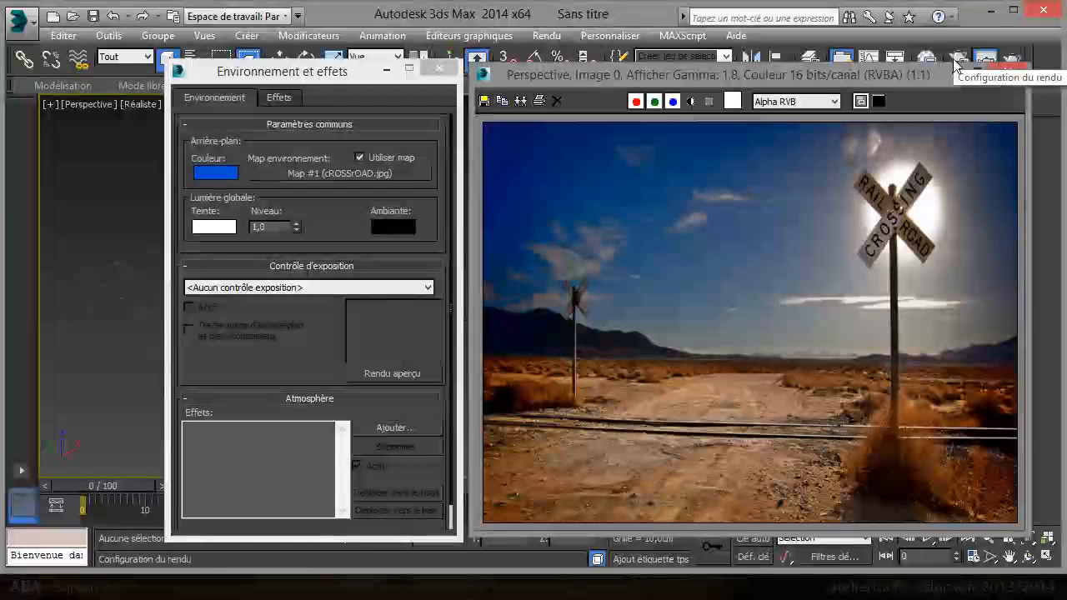
Open the render configuration and set the output size preset to HDTV (vidéo)
{"action": "left_click", "coordinate": [547, 35]}
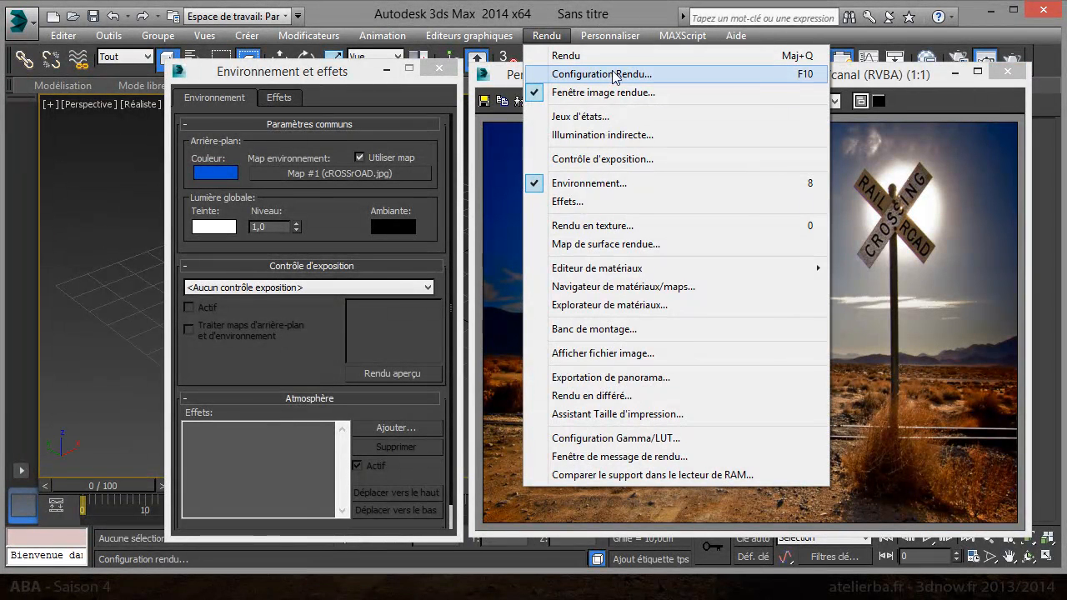
{"action": "left_click", "coordinate": [803, 79]}
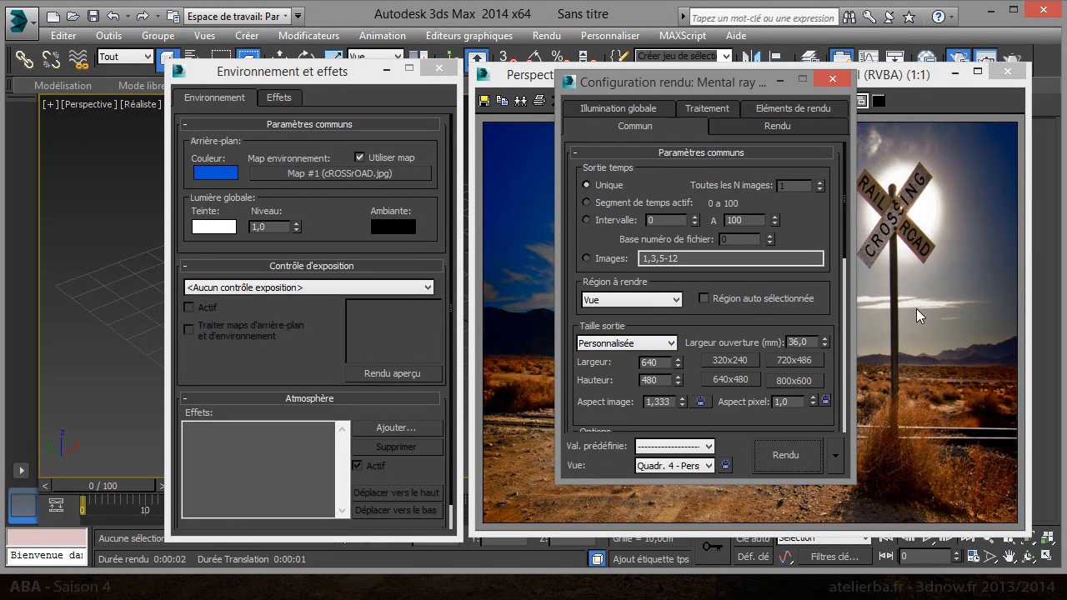
{"action": "left_click", "coordinate": [672, 346]}
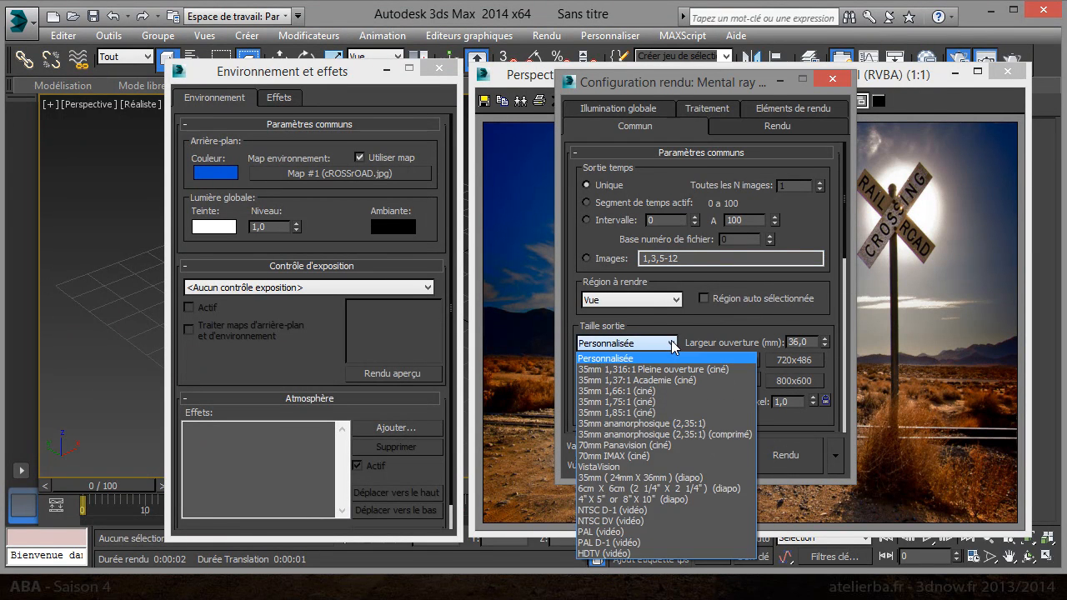
{"action": "left_click", "coordinate": [609, 555]}
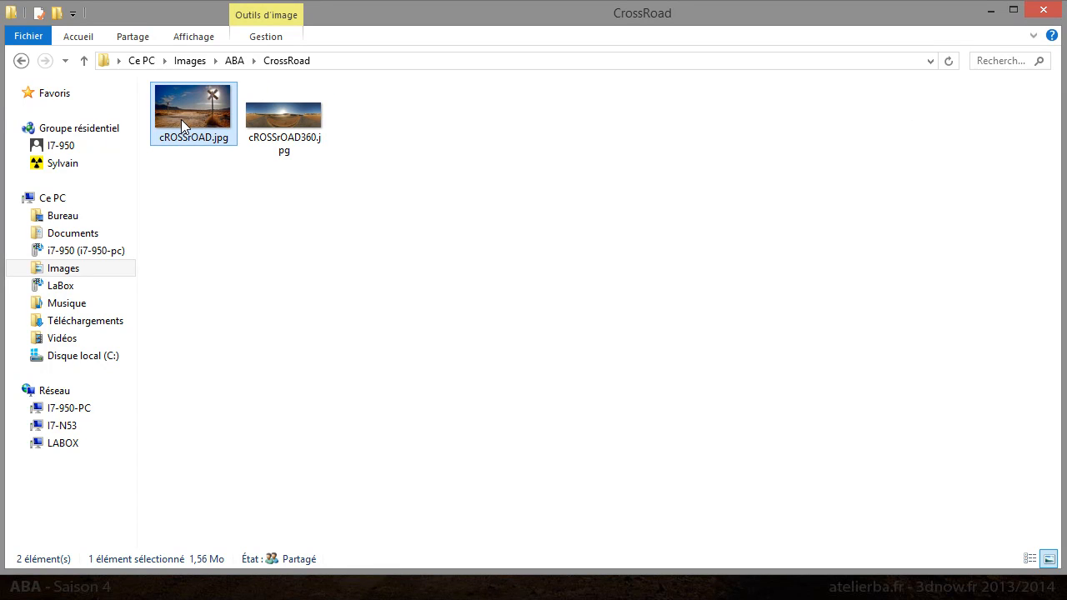
Check the pixel dimensions of cROSSrOAD.jpg in its file property details, and return to 3ds Max
{"action": "right_click", "coordinate": [181, 119]}
{"action": "left_click", "coordinate": [242, 500]}
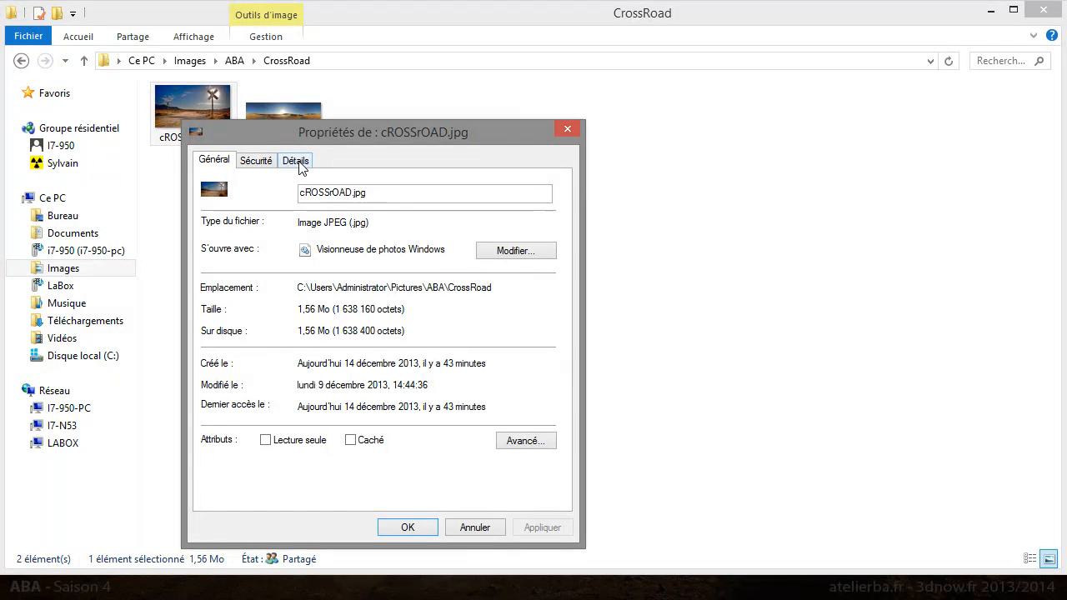
{"action": "left_click", "coordinate": [298, 161]}
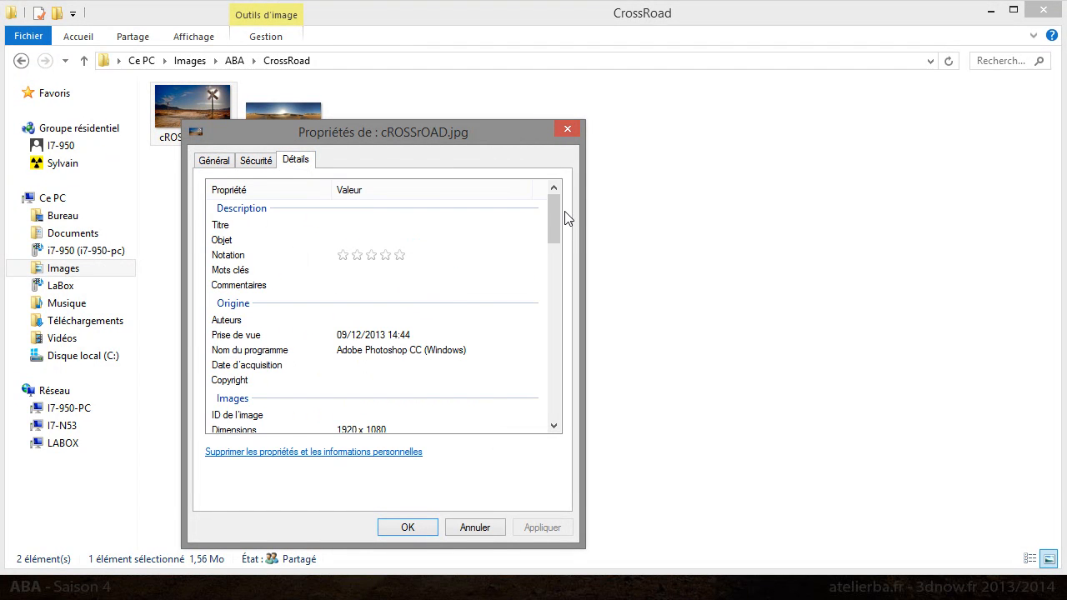
{"action": "left_click_drag", "start_coordinate": [553, 218], "coordinate": [552, 235]}
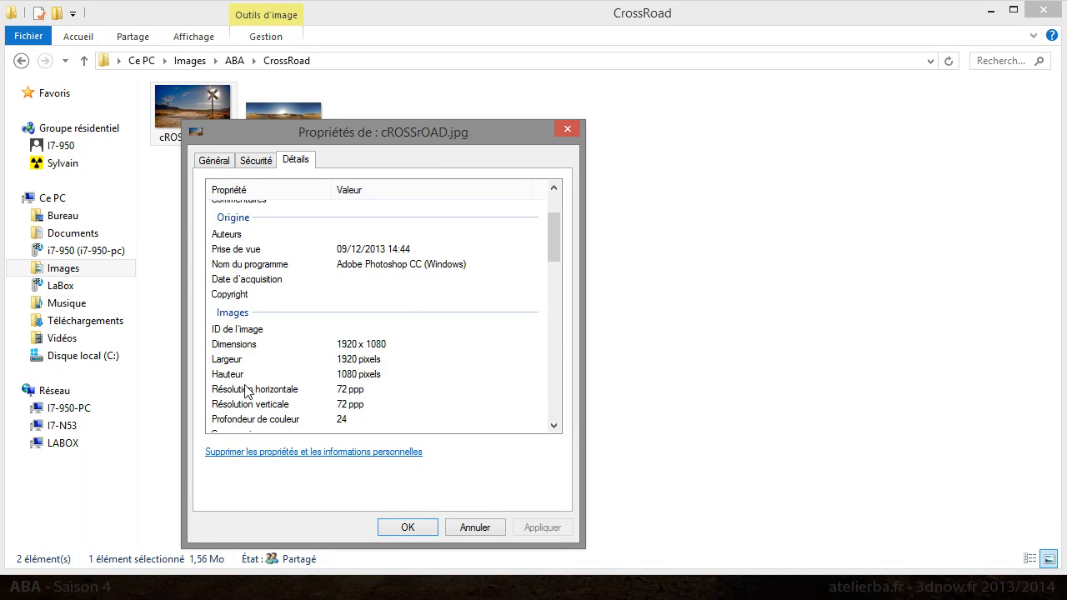
{"action": "left_click", "coordinate": [426, 530]}
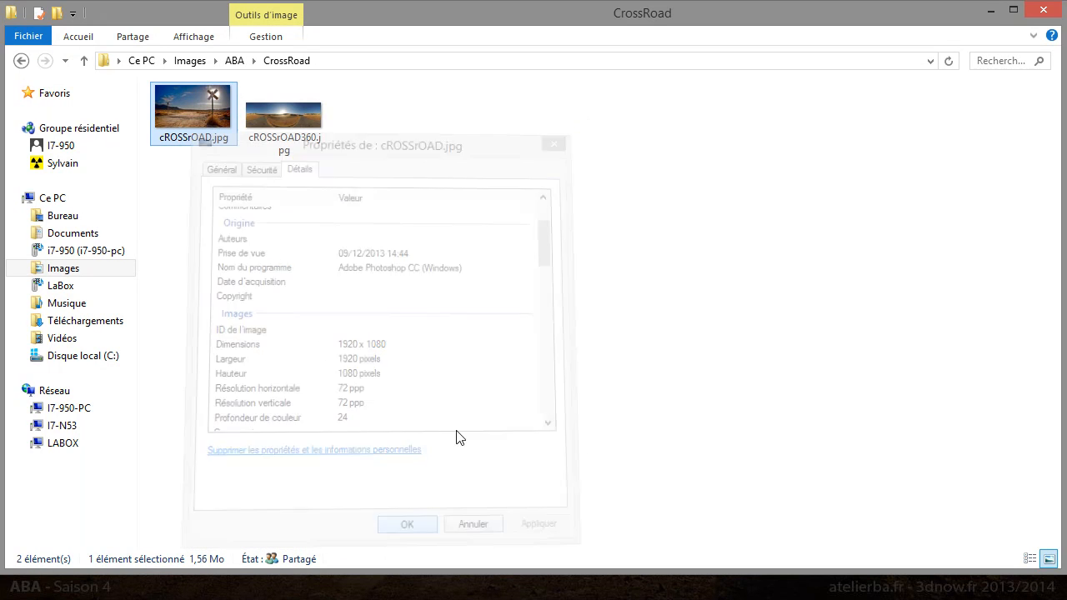
{"action": "left_click", "coordinate": [990, 10]}
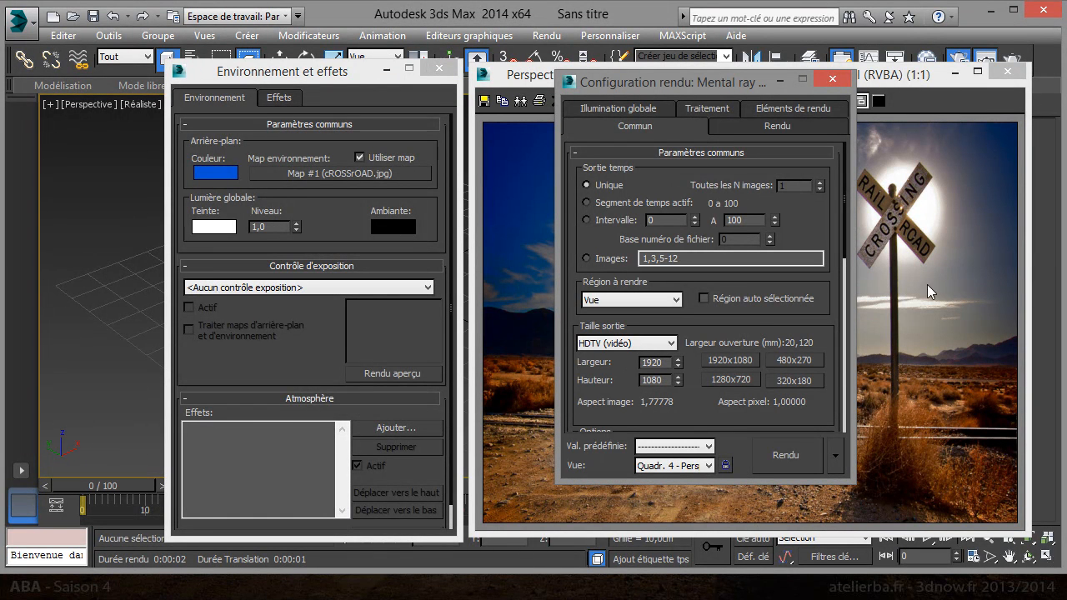
Set the render output width to 800 pixels and close the render configuration
{"action": "double_click", "coordinate": [657, 364]}
{"action": "type", "text": "800"}
{"action": "key", "text": "Return"}
{"action": "left_click", "coordinate": [835, 77]}
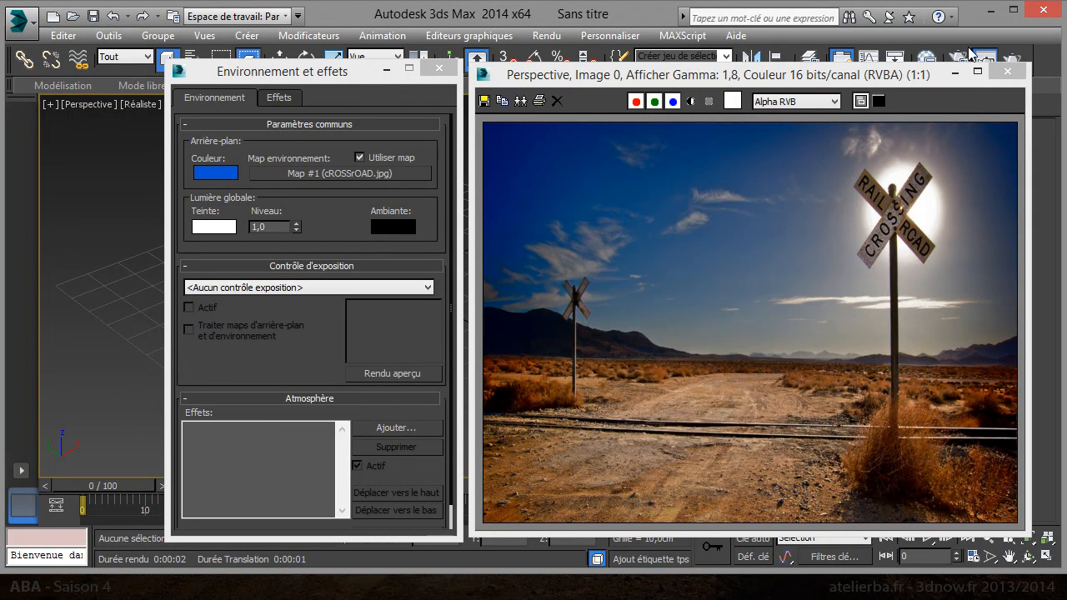
Render the Perspective view to check the background framing, and close the rendered image and the environment settings
{"action": "left_click", "coordinate": [1012, 60]}
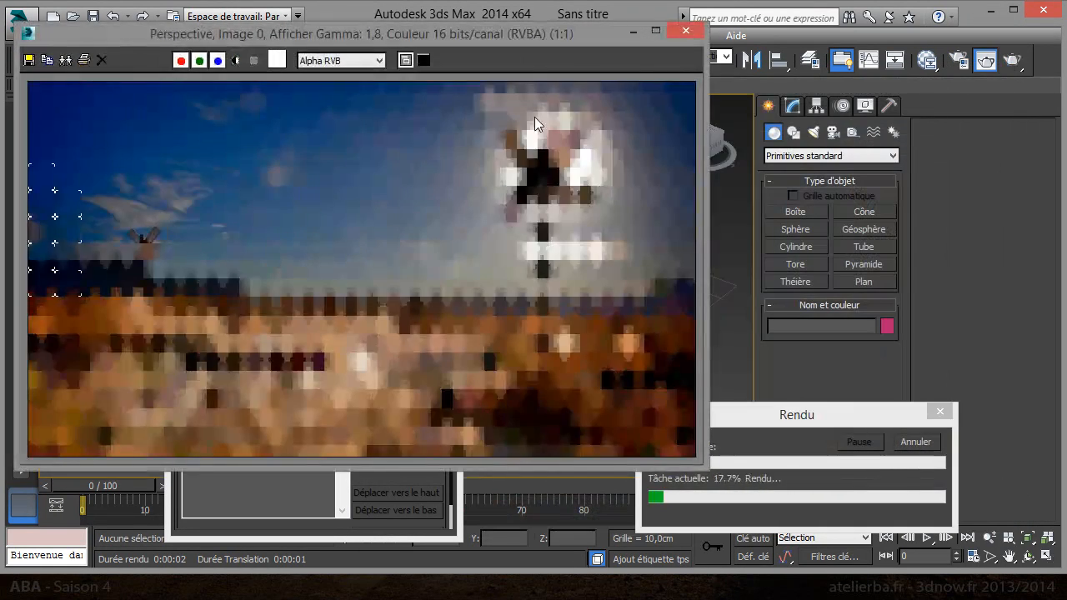
{"action": "left_click_drag", "start_coordinate": [511, 33], "coordinate": [812, 59]}
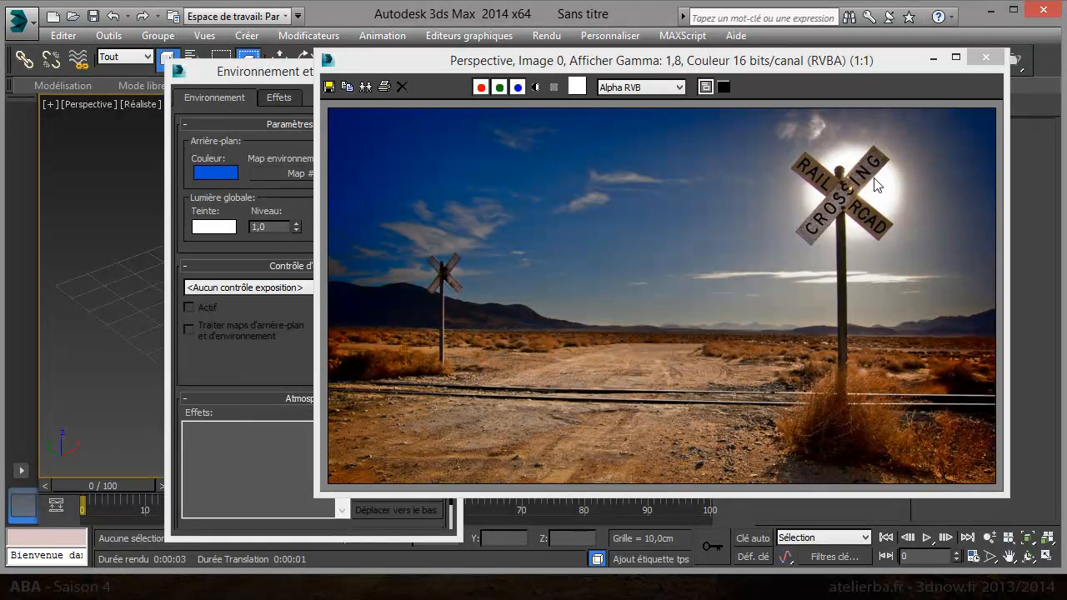
{"action": "left_click", "coordinate": [986, 60]}
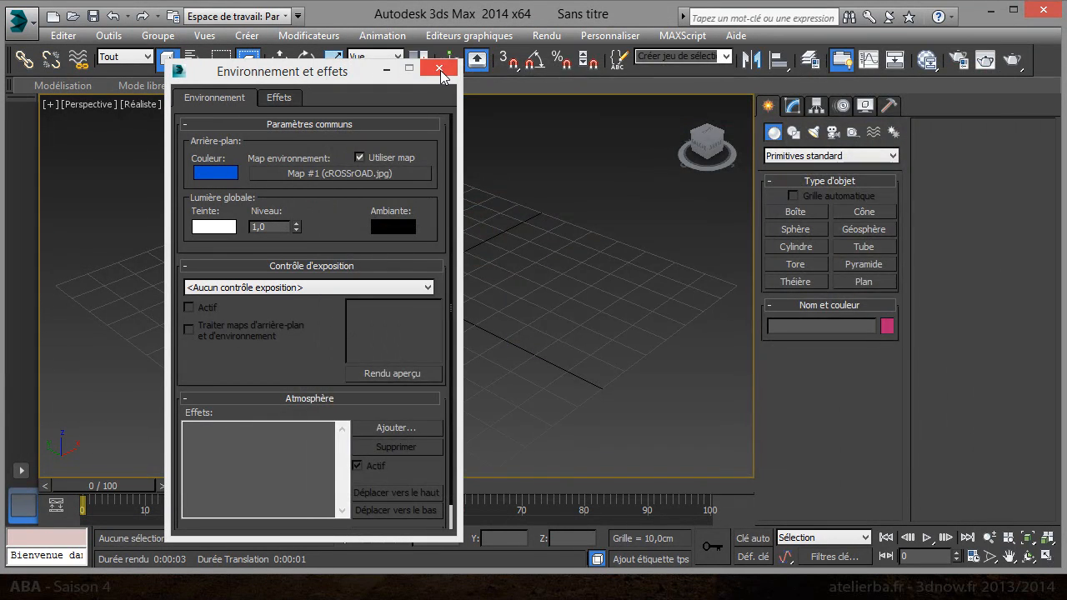
{"action": "left_click", "coordinate": [440, 69]}
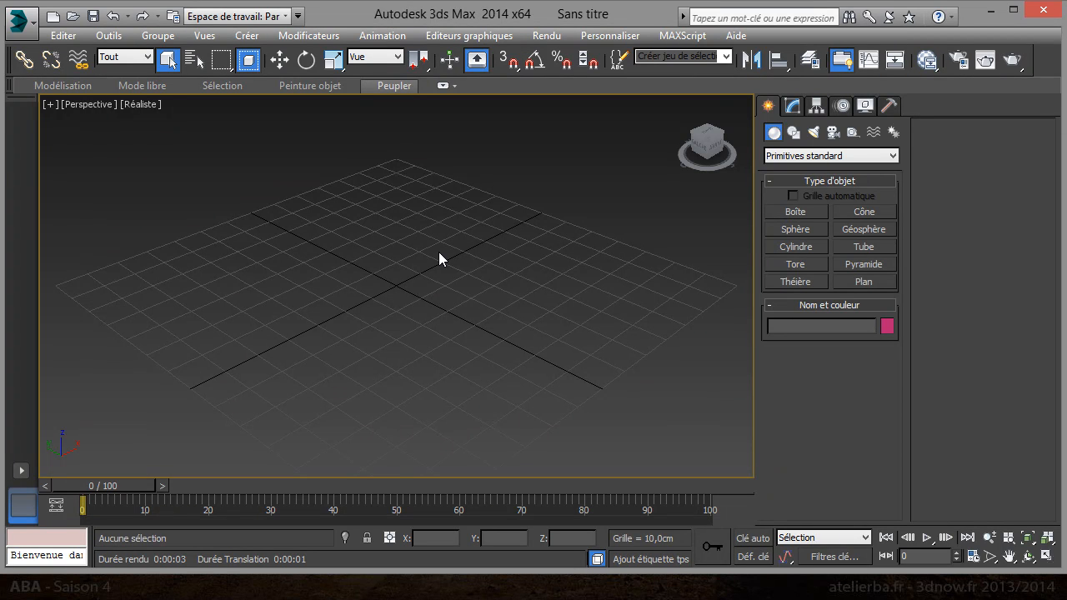
Display the environment background in the Perspective viewport and review the viewport background options
{"action": "left_click", "coordinate": [151, 110]}
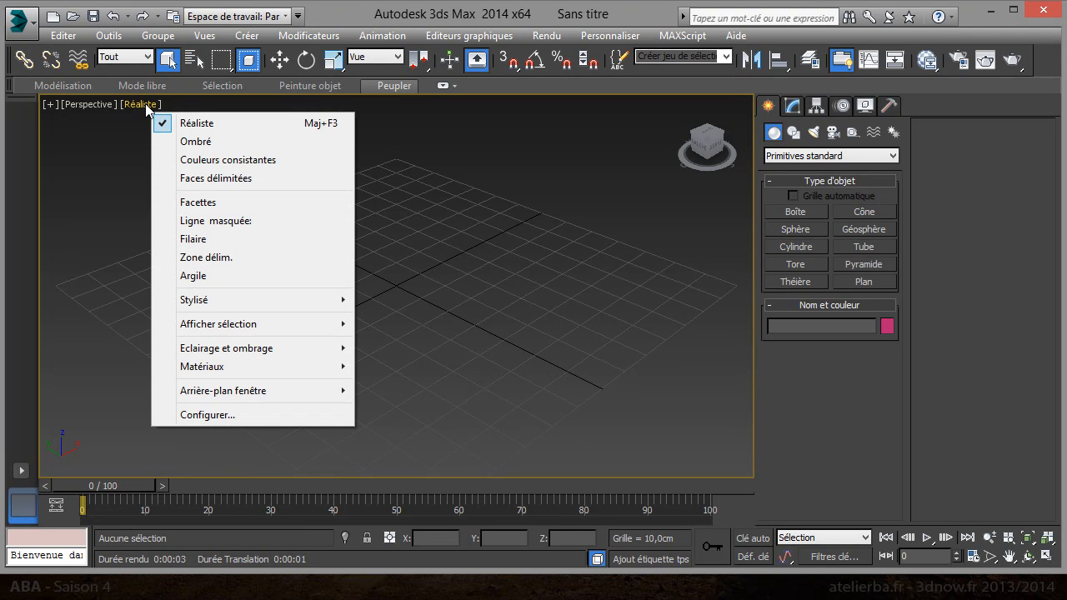
{"action": "mouse_move", "coordinate": [262, 396]}
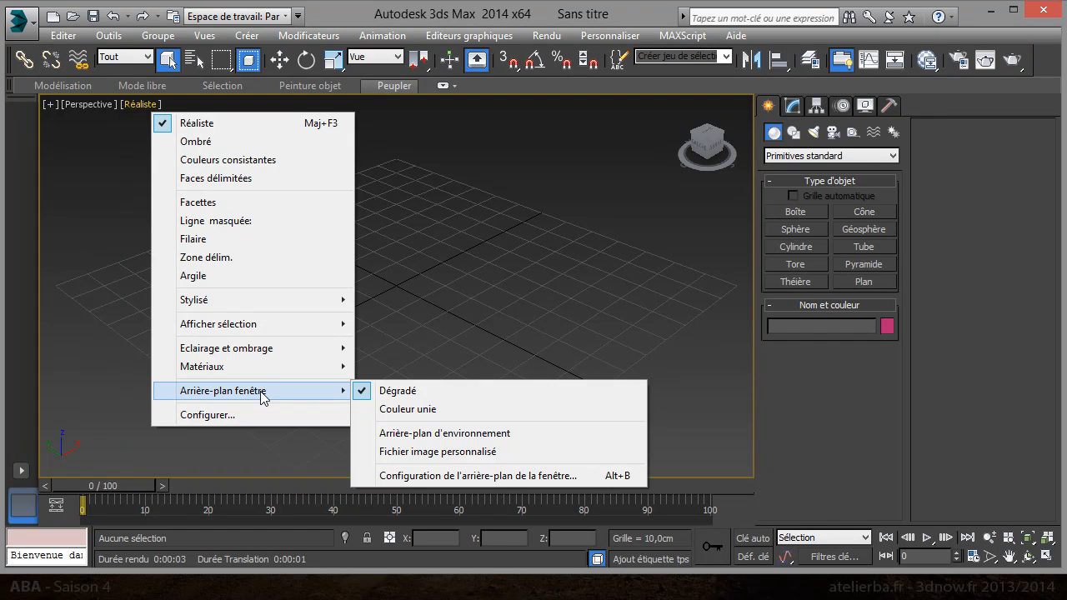
{"action": "left_click", "coordinate": [485, 443]}
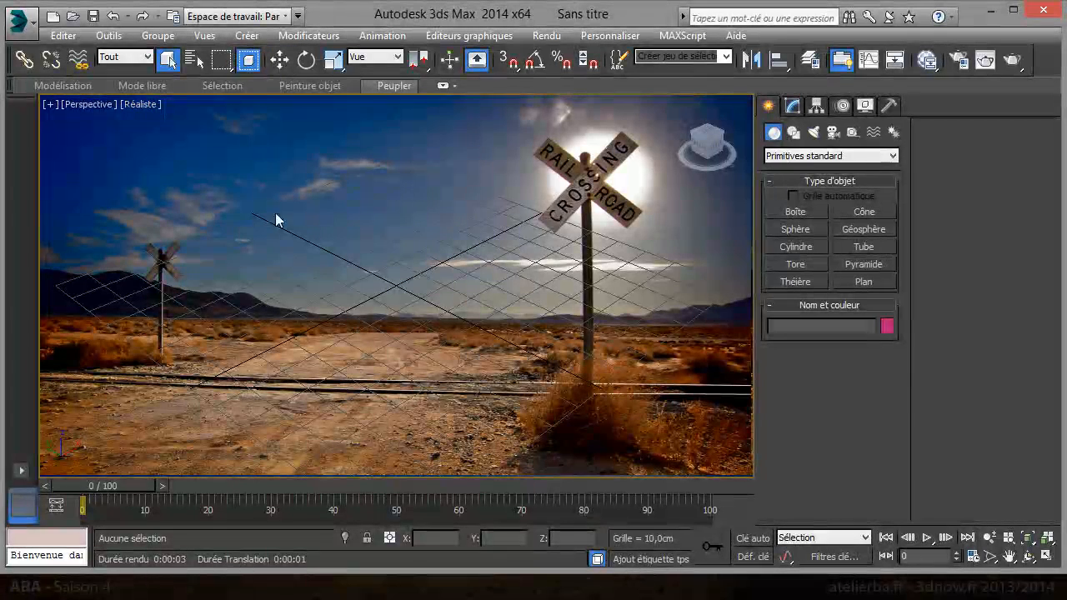
{"action": "left_click", "coordinate": [146, 107]}
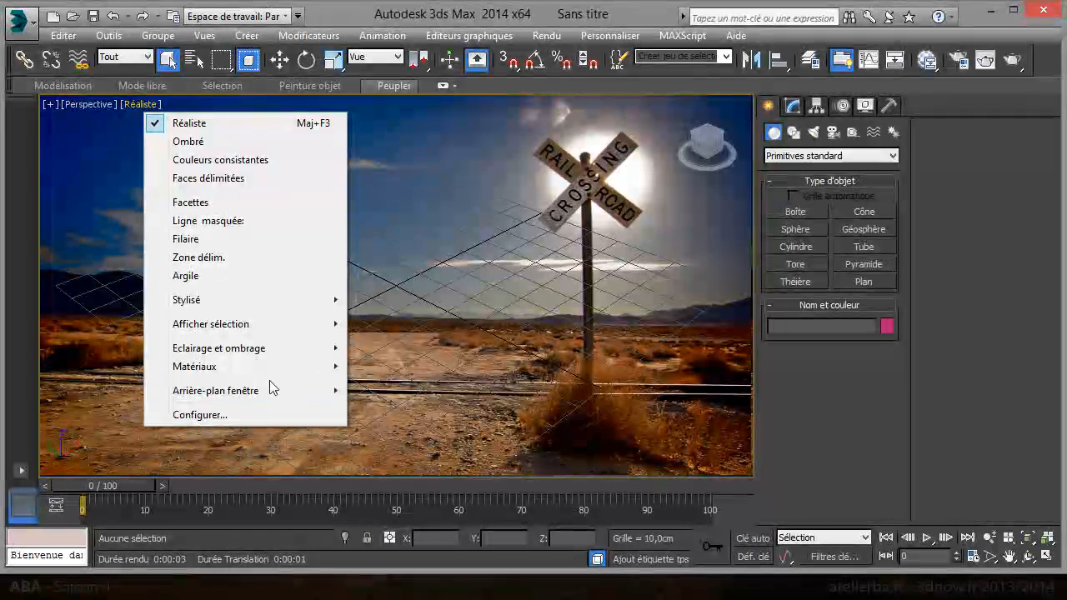
{"action": "mouse_move", "coordinate": [267, 391]}
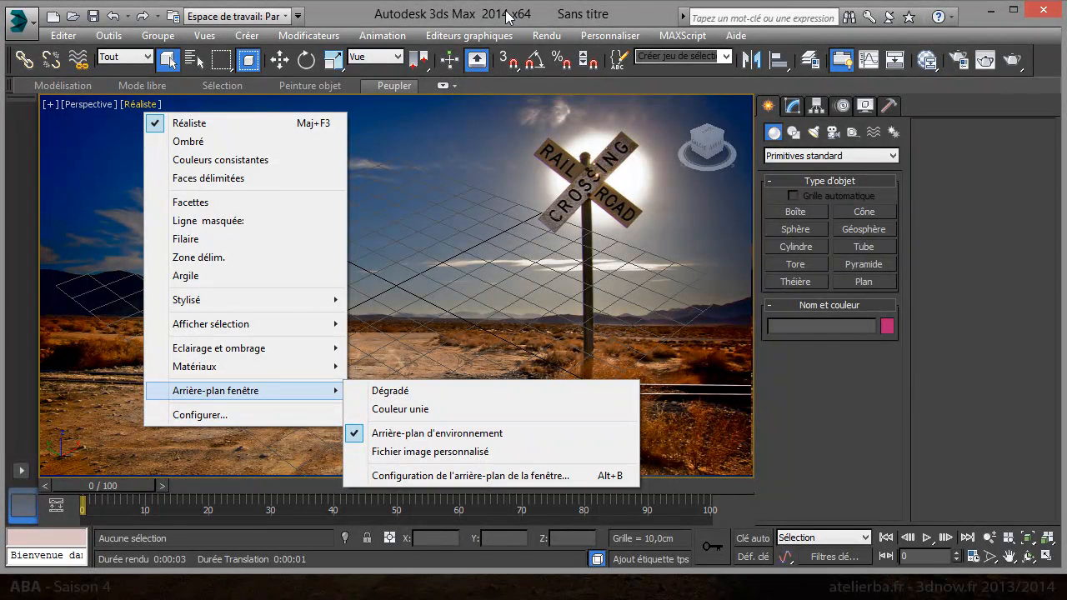
{"action": "left_click", "coordinate": [467, 317]}
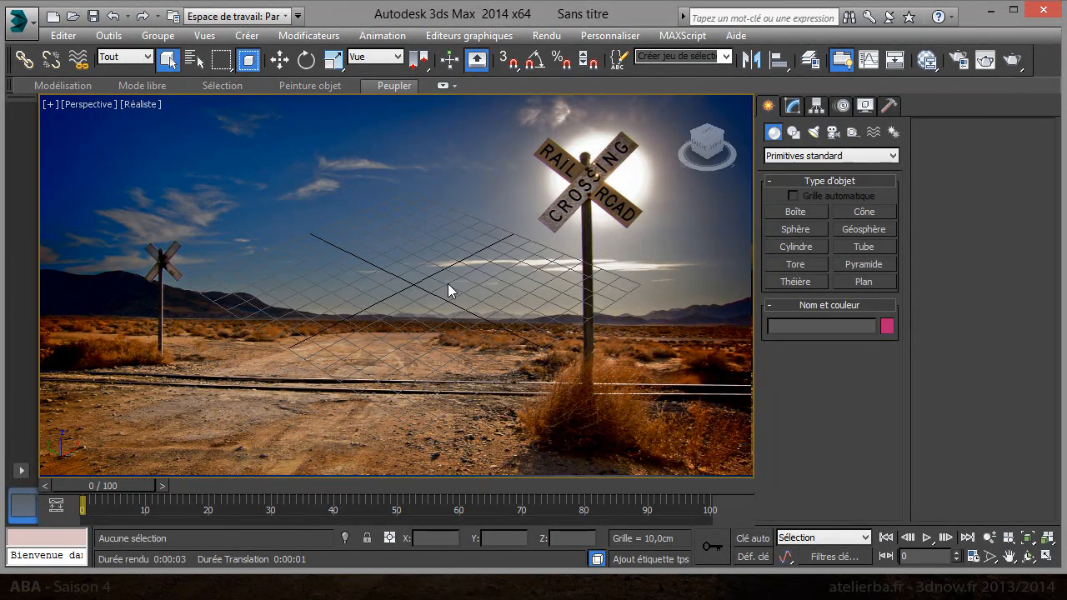
Match the Perspective grid to the photo's ground, and create a plane about 255 cm long and 137 cm wide there
{"action": "middle_click_drag", "start_coordinate": [450, 293], "coordinate": [309, 320]}
{"action": "mouse_move", "coordinate": [300, 337]}
{"action": "middle_mouse_down"}
{"action": "mouse_move", "coordinate": [295, 345]}
{"action": "mouse_move", "coordinate": [309, 341]}
{"action": "middle_mouse_up"}
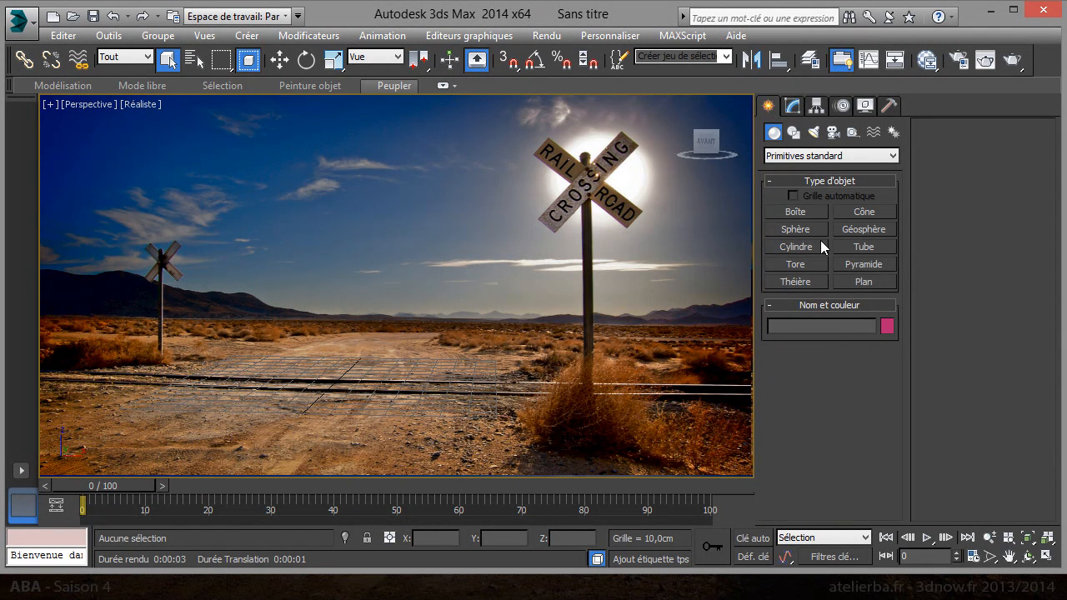
{"action": "left_click", "coordinate": [845, 277]}
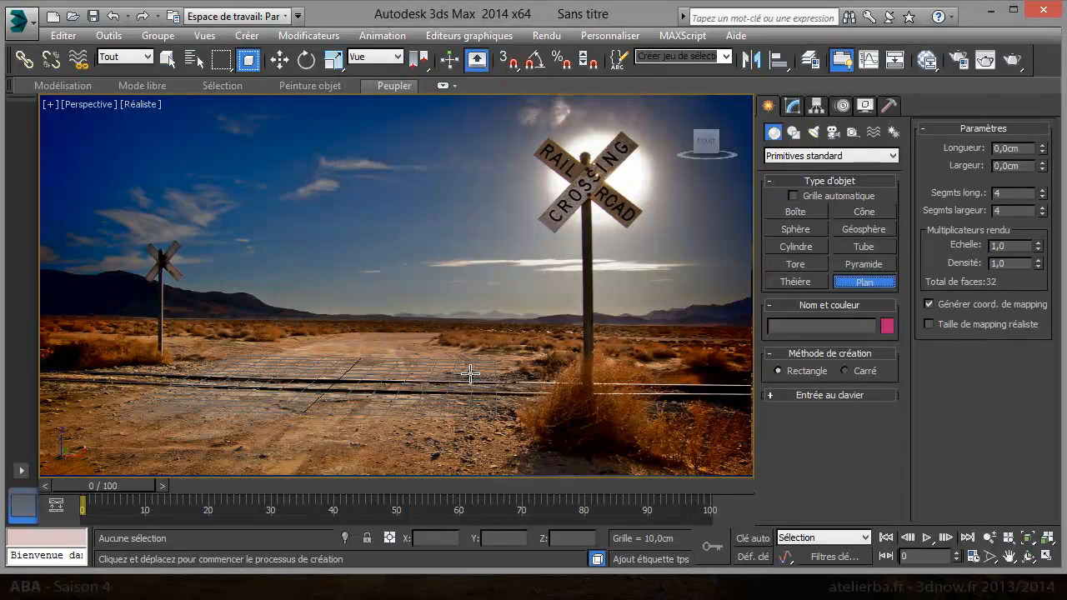
{"action": "left_click_drag", "start_coordinate": [461, 356], "coordinate": [34, 517]}
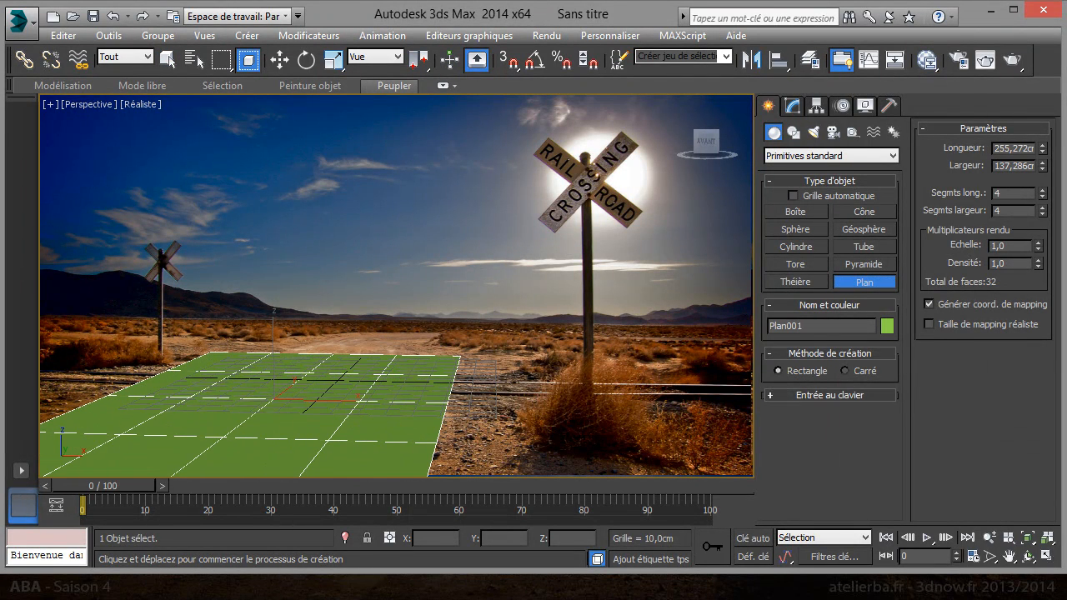
Create a teapot on the plane and rotate it about 33° around its vertical axis
{"action": "left_click", "coordinate": [796, 282]}
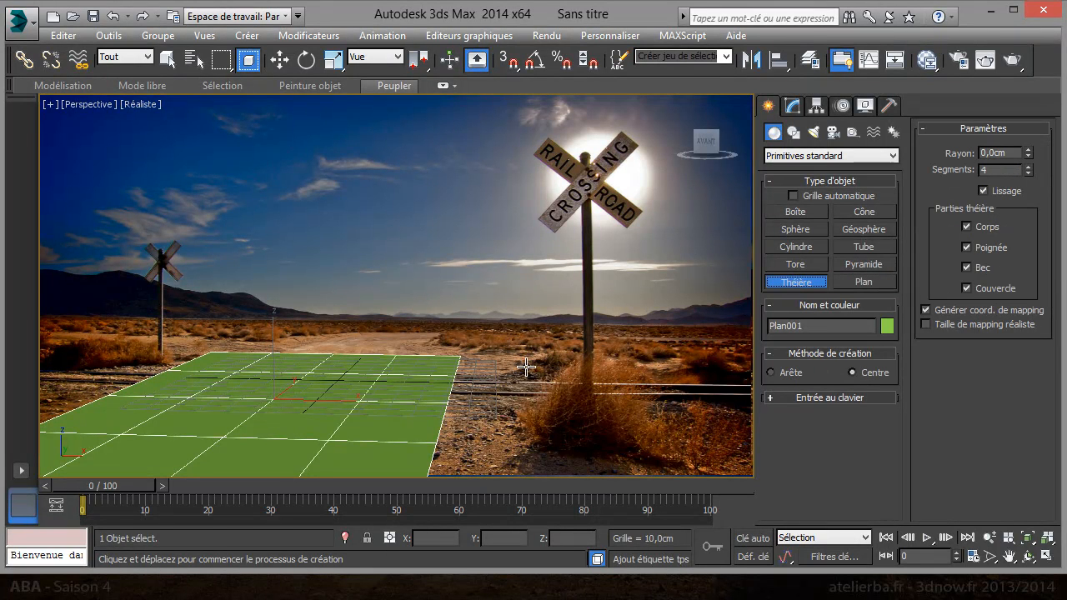
{"action": "left_click_drag", "start_coordinate": [307, 380], "coordinate": [305, 369]}
{"action": "right_click", "coordinate": [305, 370]}
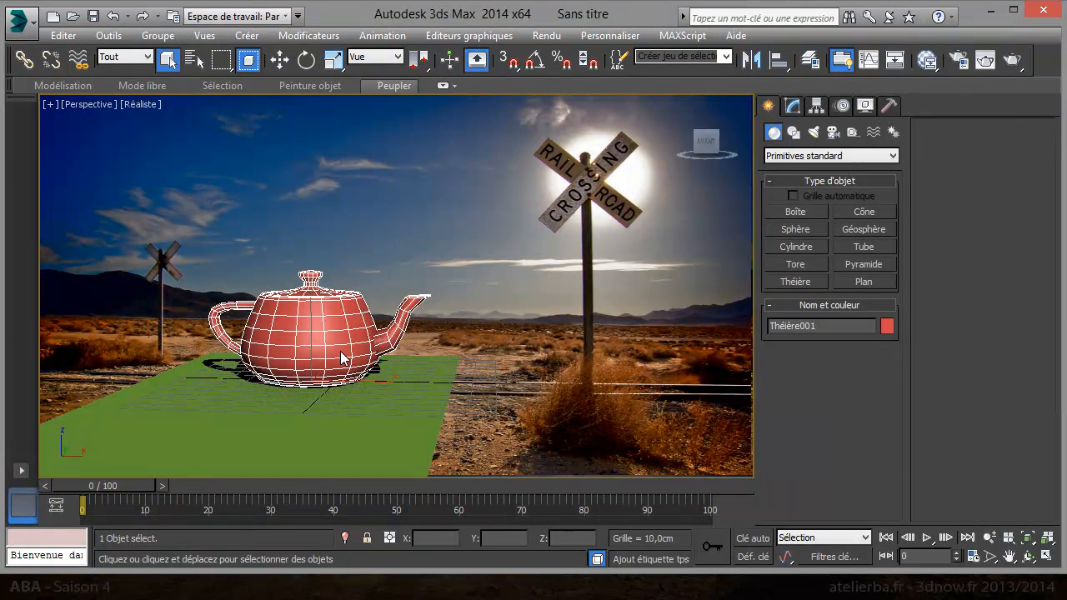
{"action": "right_click", "coordinate": [350, 360]}
{"action": "left_click", "coordinate": [405, 385]}
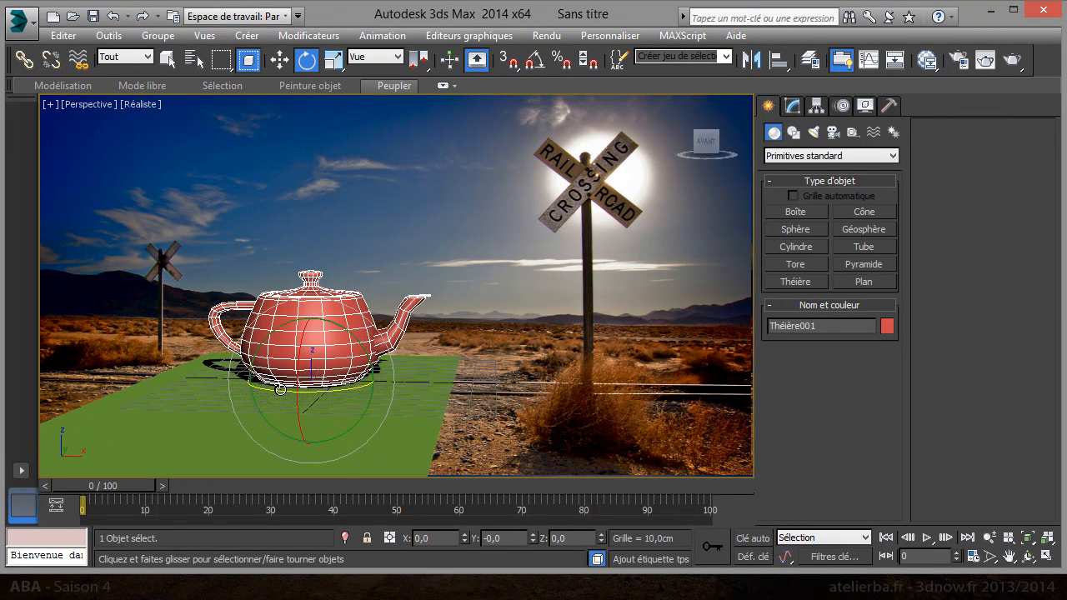
{"action": "left_click_drag", "start_coordinate": [276, 392], "coordinate": [330, 396]}
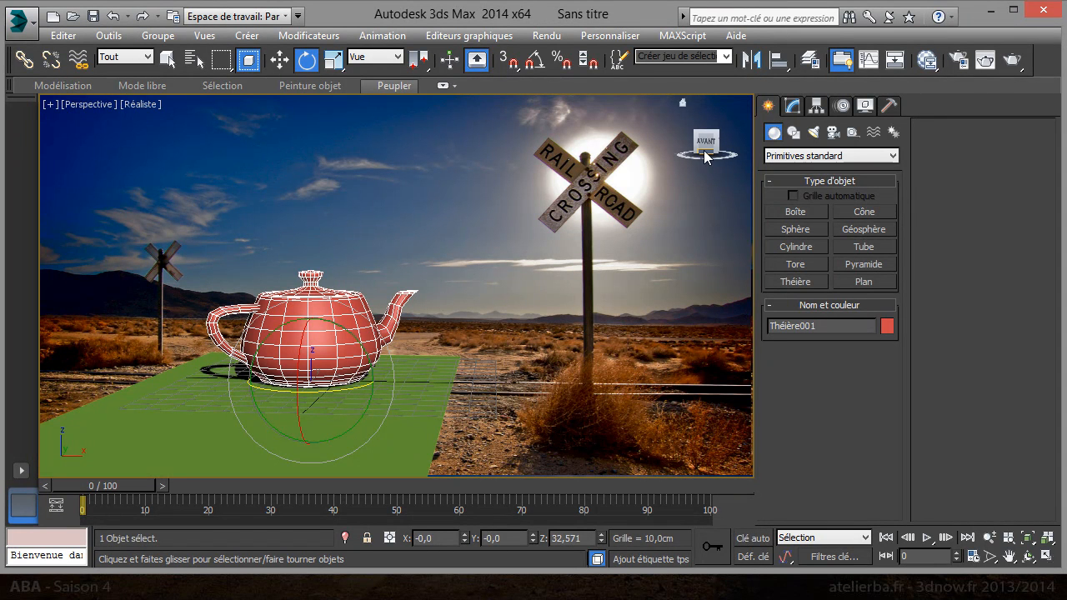
Refine the Perspective view's alignment with the ground, and move the teapot to about X -11.7 cm, Y 11.6 cm
{"action": "left_click_drag", "start_coordinate": [706, 150], "coordinate": [704, 138]}
{"action": "middle_click_drag", "start_coordinate": [407, 355], "coordinate": [405, 369]}
{"action": "right_click", "coordinate": [333, 360]}
{"action": "left_click", "coordinate": [354, 369]}
{"action": "left_click_drag", "start_coordinate": [323, 382], "coordinate": [333, 377]}
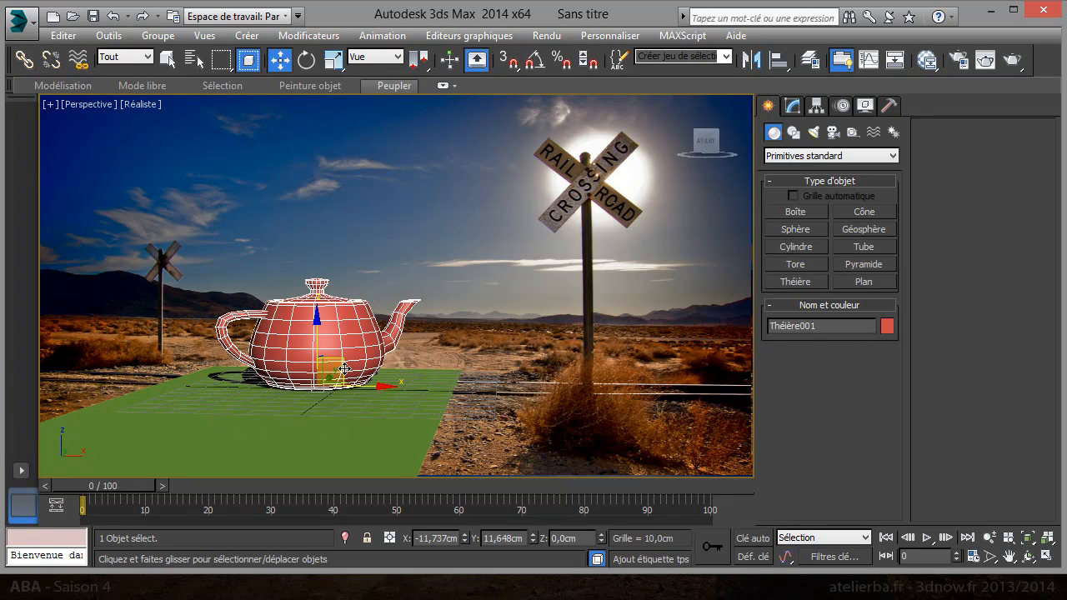
Create a camera from the matched Perspective view
{"action": "left_click", "coordinate": [205, 37]}
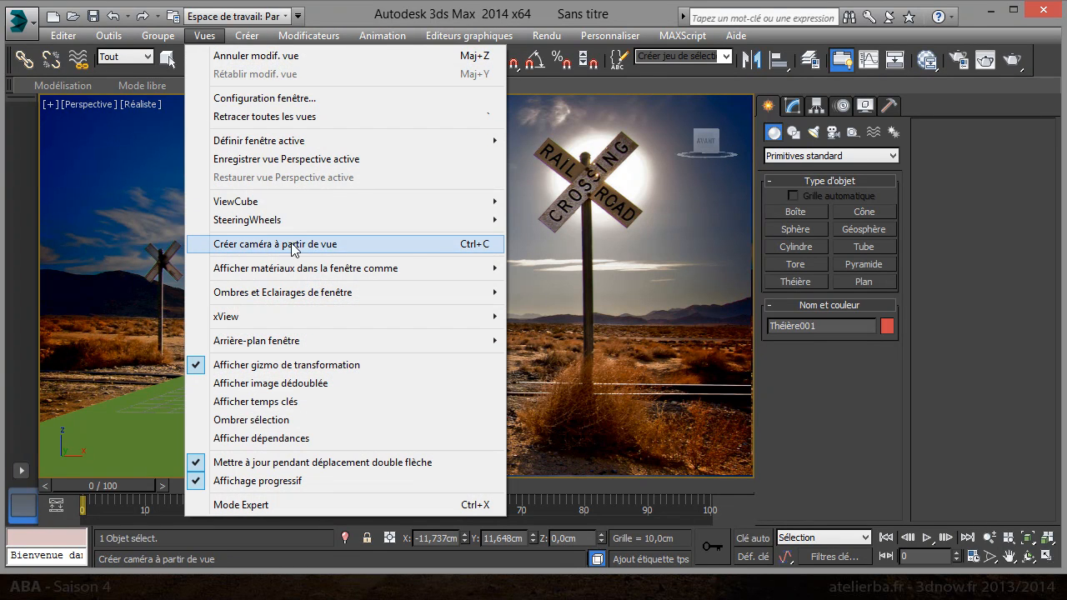
{"action": "left_click", "coordinate": [476, 248]}
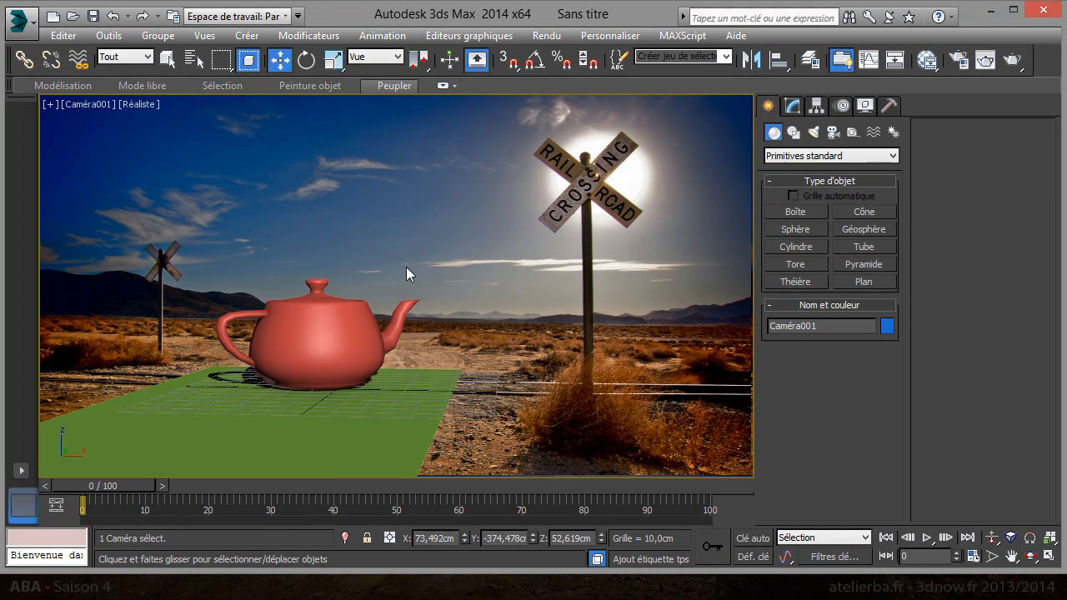
Inspect the camera, plane and teapot from another angle in the Perspective view, and return to the camera view
{"action": "left_click", "coordinate": [79, 105]}
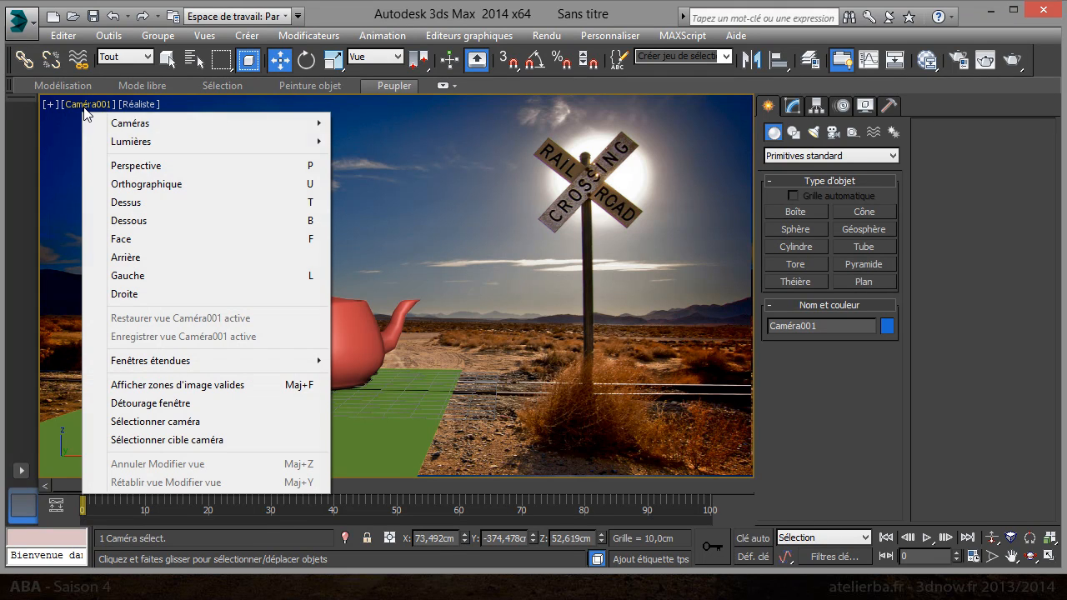
{"action": "left_click", "coordinate": [315, 173]}
{"action": "mouse_move", "coordinate": [708, 142]}
{"action": "left_mouse_down"}
{"action": "mouse_move", "coordinate": [699, 159]}
{"action": "mouse_move", "coordinate": [697, 149]}
{"action": "mouse_move", "coordinate": [714, 143]}
{"action": "mouse_move", "coordinate": [710, 162]}
{"action": "left_mouse_up"}
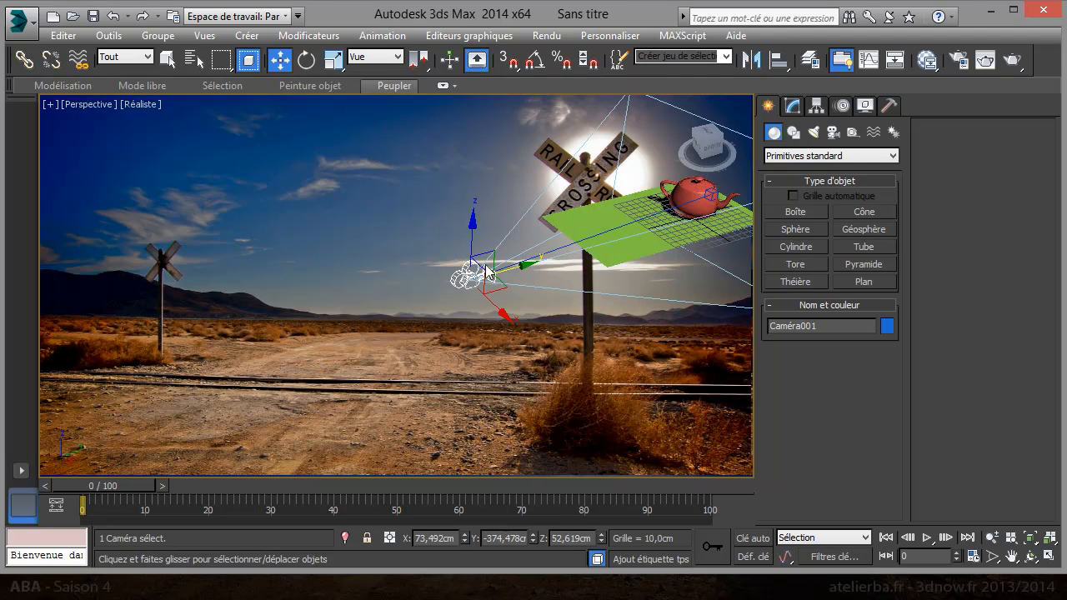
{"action": "left_click", "coordinate": [606, 247]}
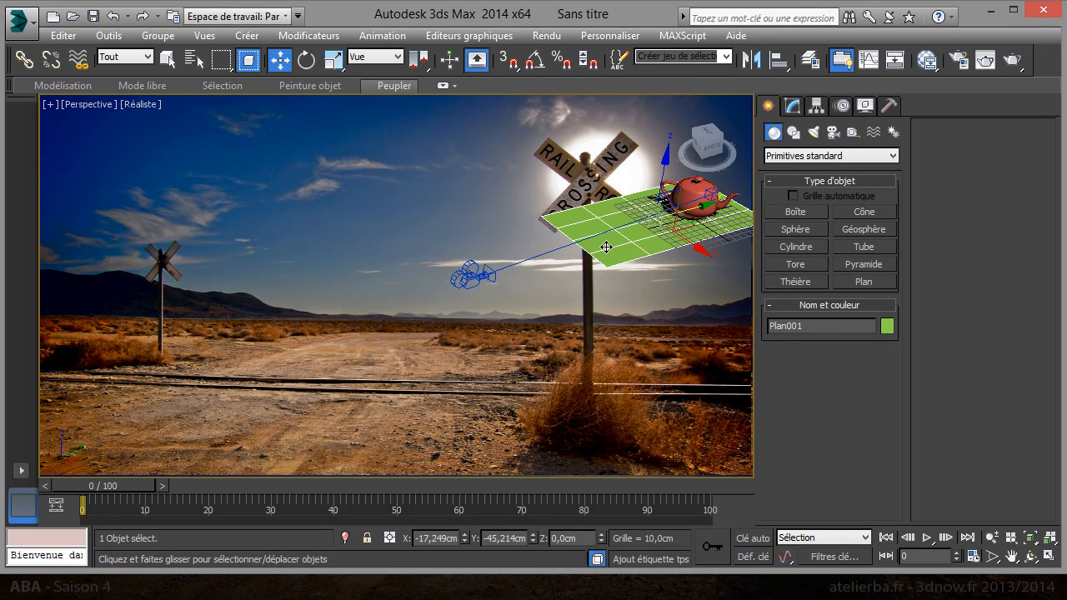
{"action": "left_click", "coordinate": [692, 194]}
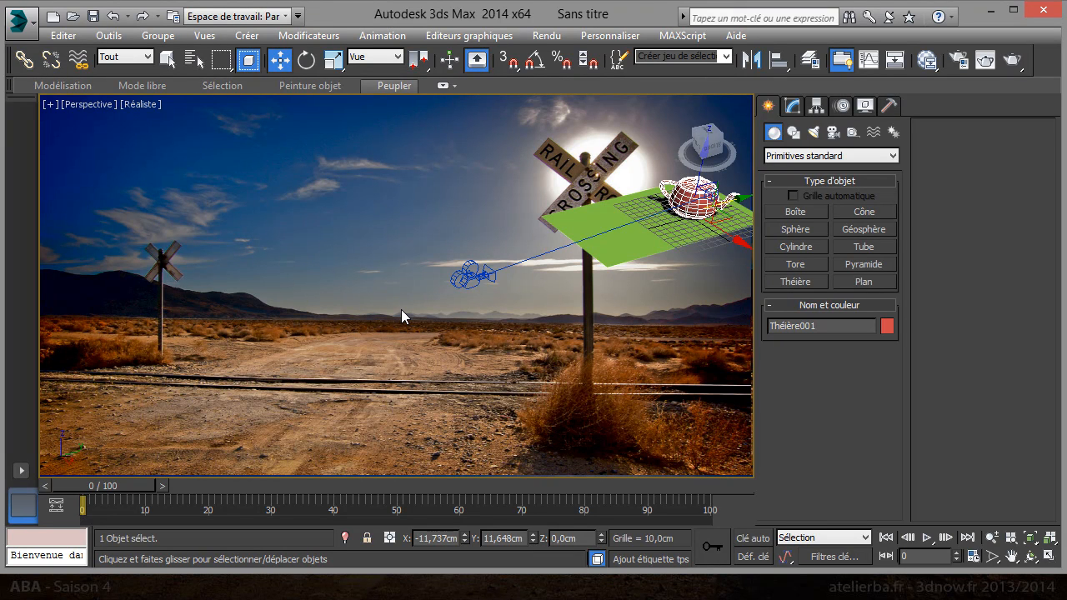
{"action": "key", "text": "c"}
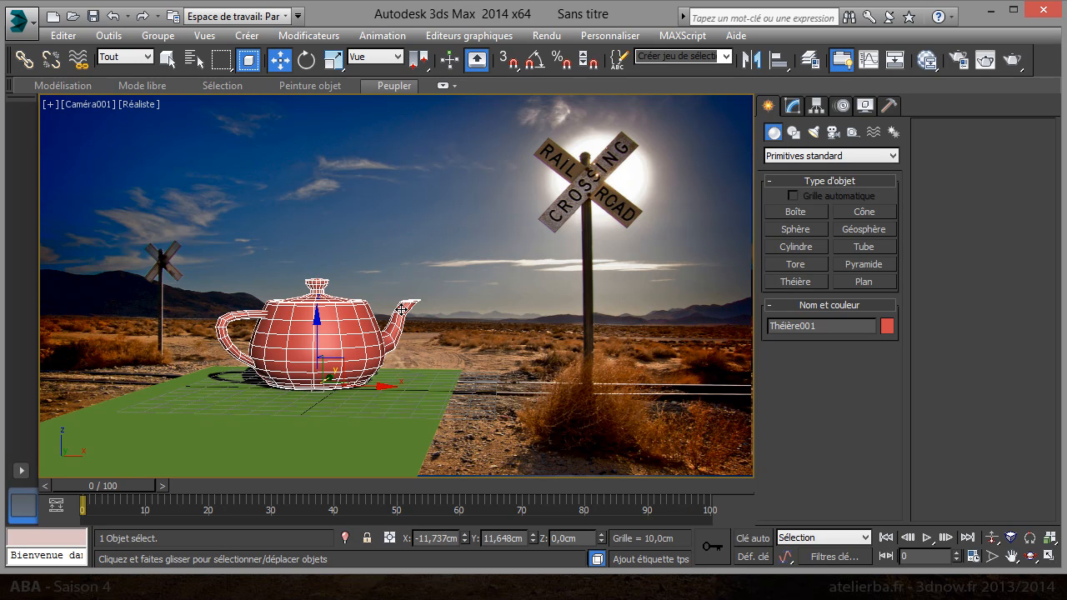
Render the camera view to check the composition, close the image, and display the safe frames in the camera viewport
{"action": "left_click", "coordinate": [1004, 68]}
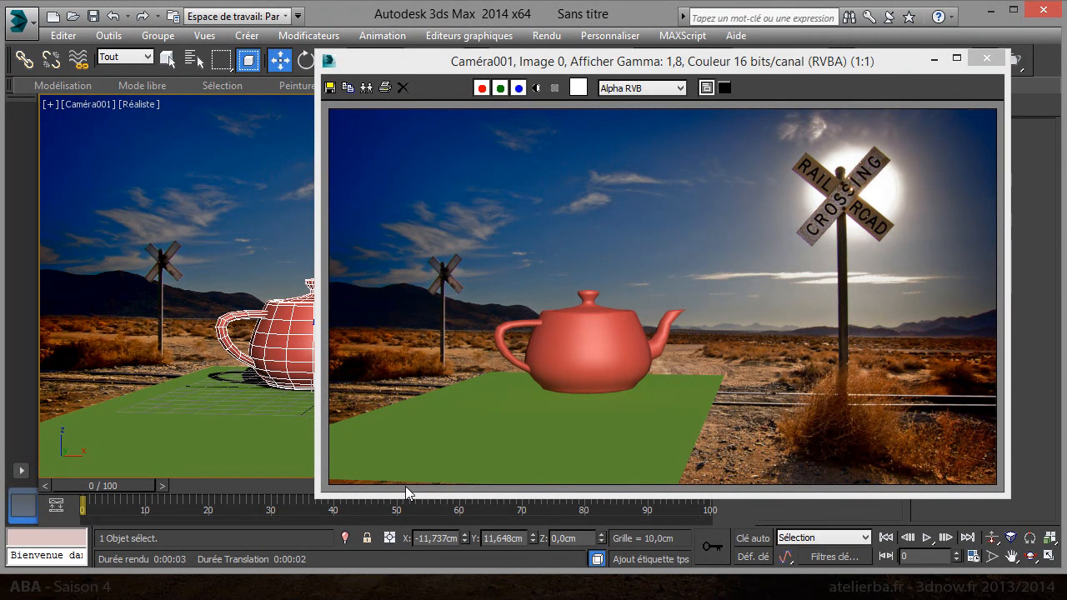
{"action": "left_click", "coordinate": [987, 58]}
{"action": "left_click", "coordinate": [93, 106]}
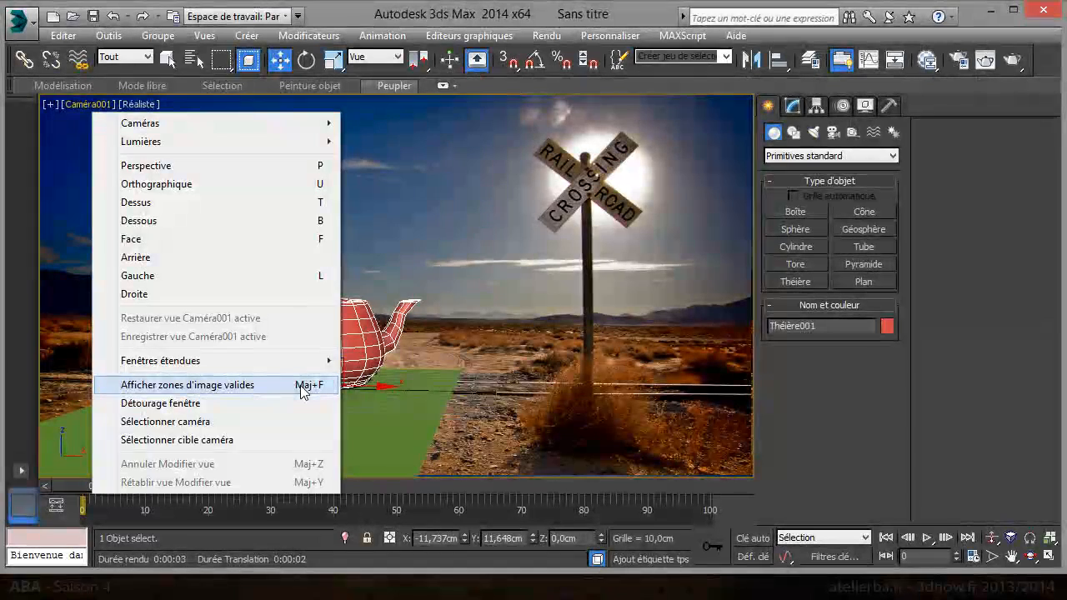
{"action": "left_click", "coordinate": [305, 385]}
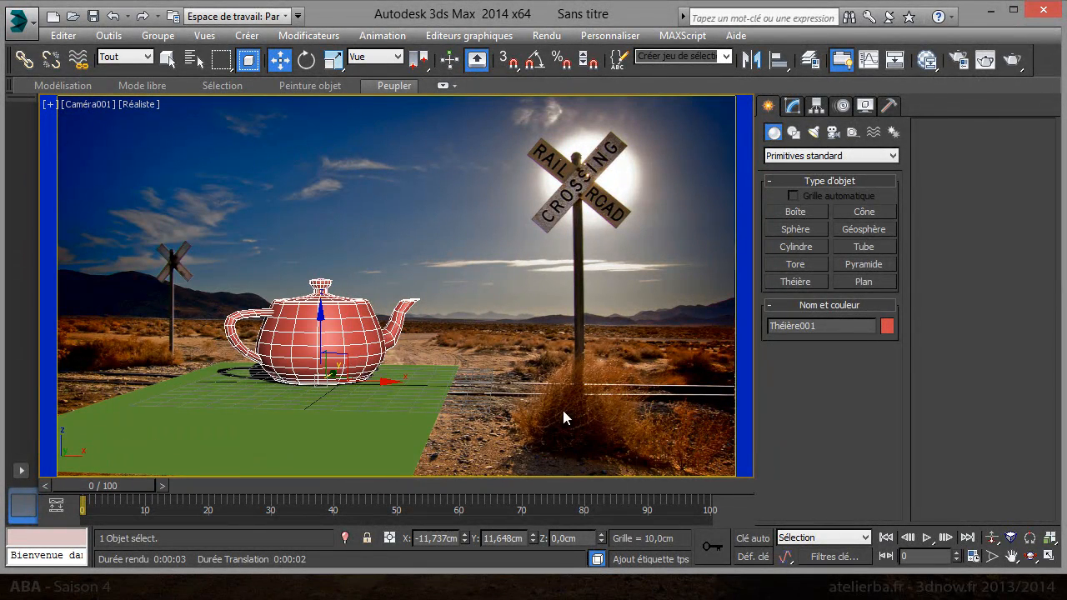
Shift the camera framing slightly to realign the objects with the ground, and move the plane to about Y -71.5 cm
{"action": "middle_click_drag", "start_coordinate": [405, 359], "coordinate": [402, 364]}
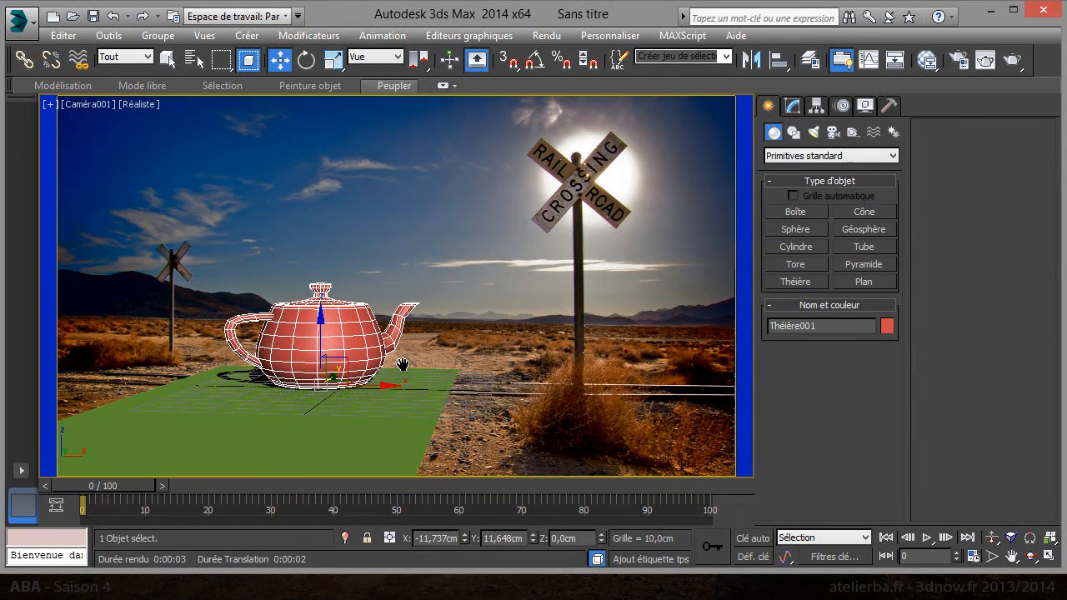
{"action": "left_click", "coordinate": [291, 390]}
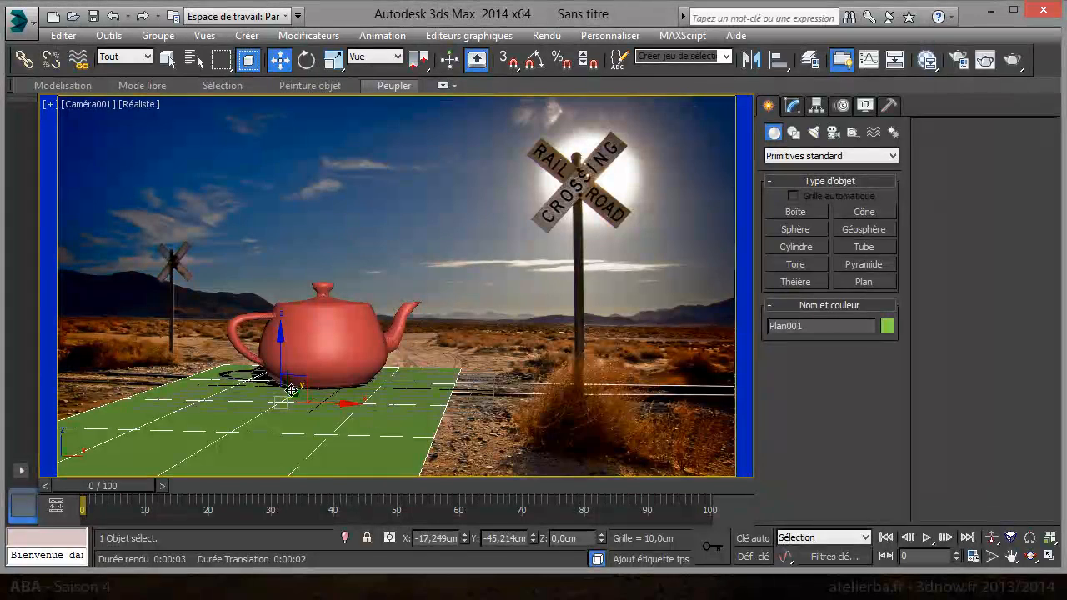
{"action": "left_click_drag", "start_coordinate": [291, 390], "coordinate": [280, 419]}
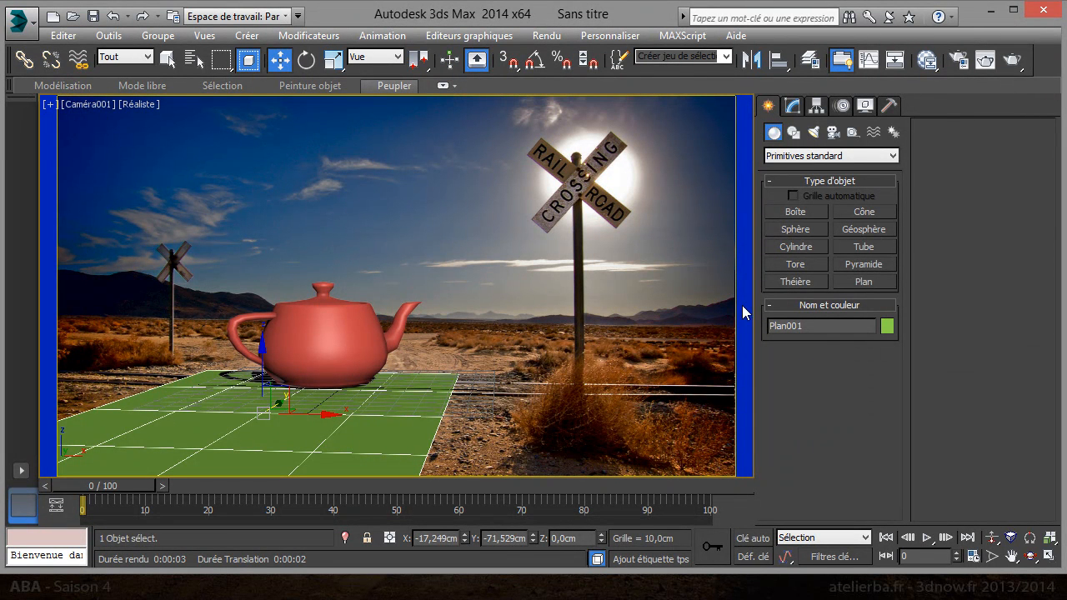
Set the environment background color to black and close the environment settings
{"action": "left_click", "coordinate": [547, 36]}
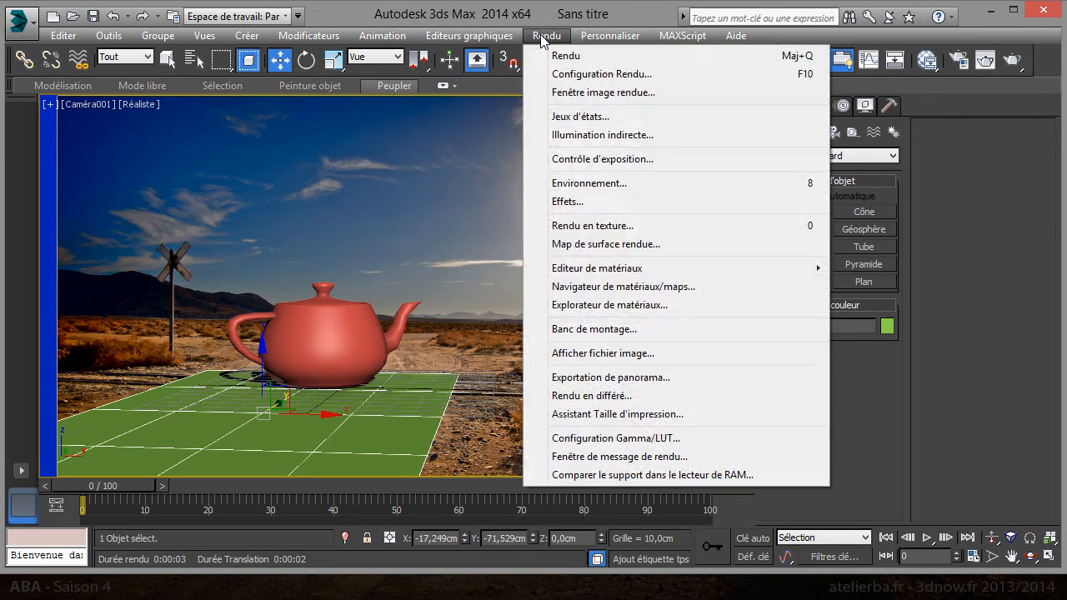
{"action": "left_click", "coordinate": [621, 183]}
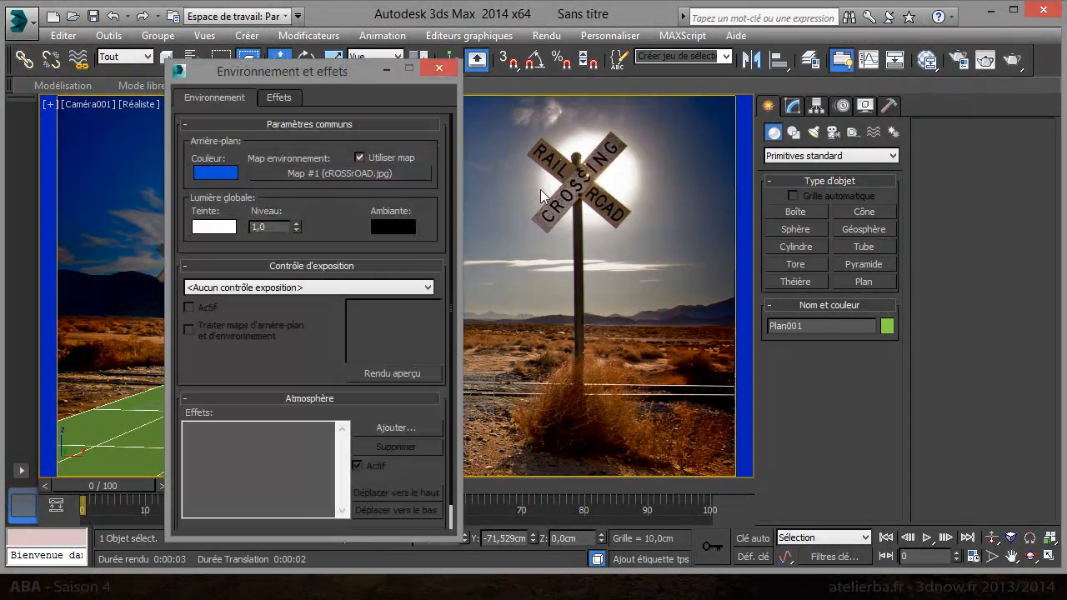
{"action": "left_click", "coordinate": [216, 172]}
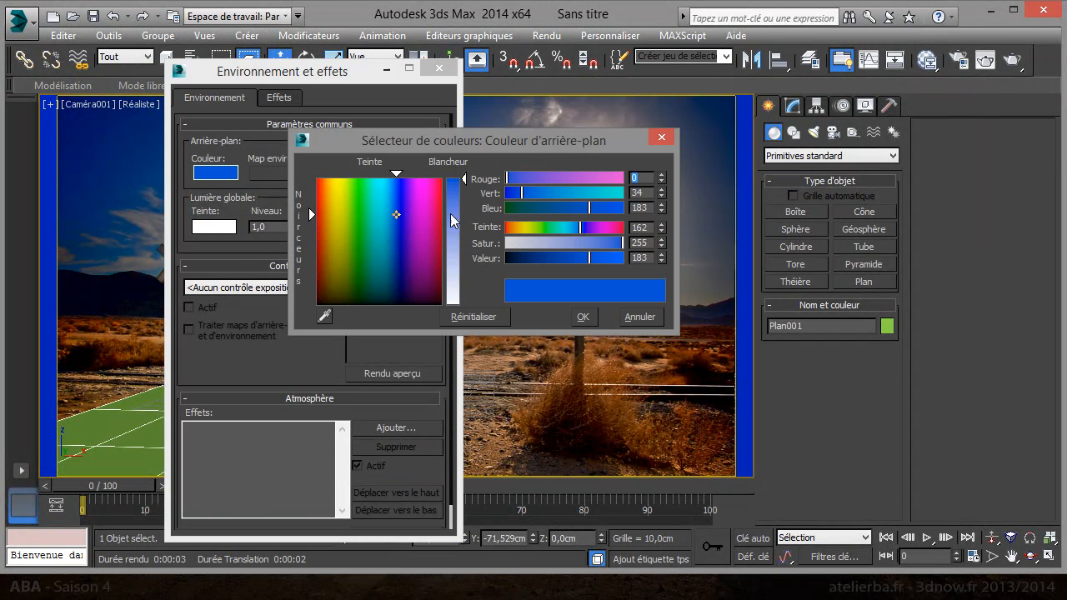
{"action": "left_click", "coordinate": [406, 305]}
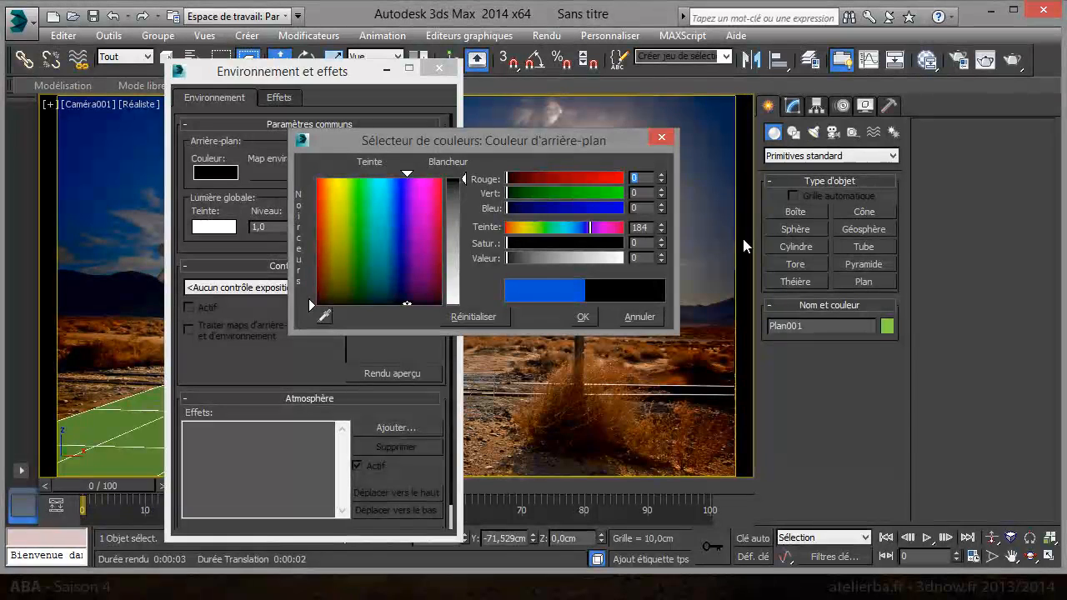
{"action": "left_click", "coordinate": [539, 228]}
{"action": "left_click_drag", "start_coordinate": [367, 185], "coordinate": [409, 305]}
{"action": "left_click", "coordinate": [583, 317]}
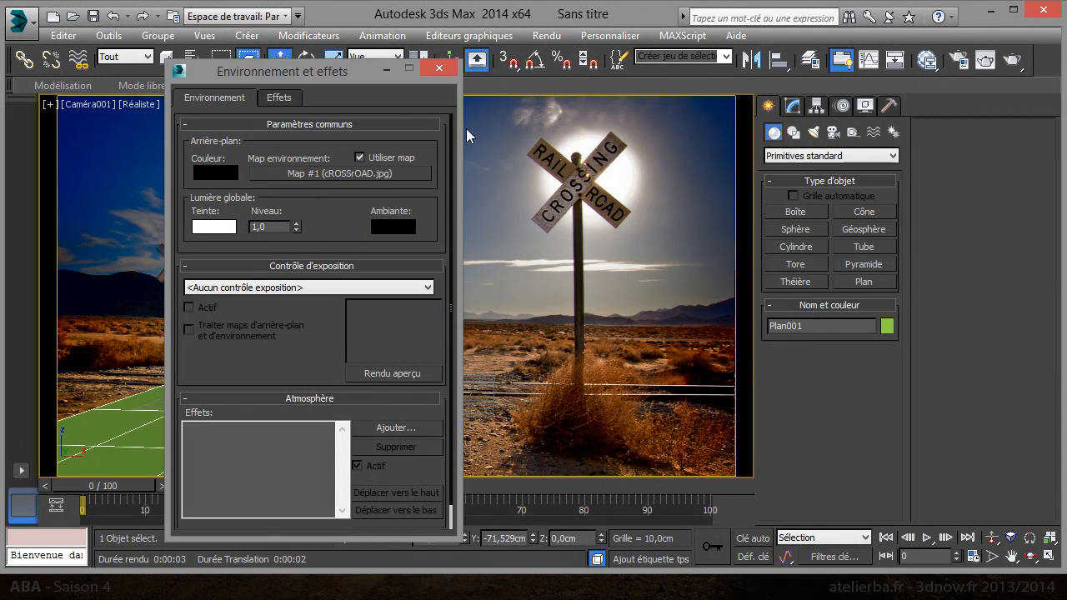
{"action": "left_click", "coordinate": [439, 68]}
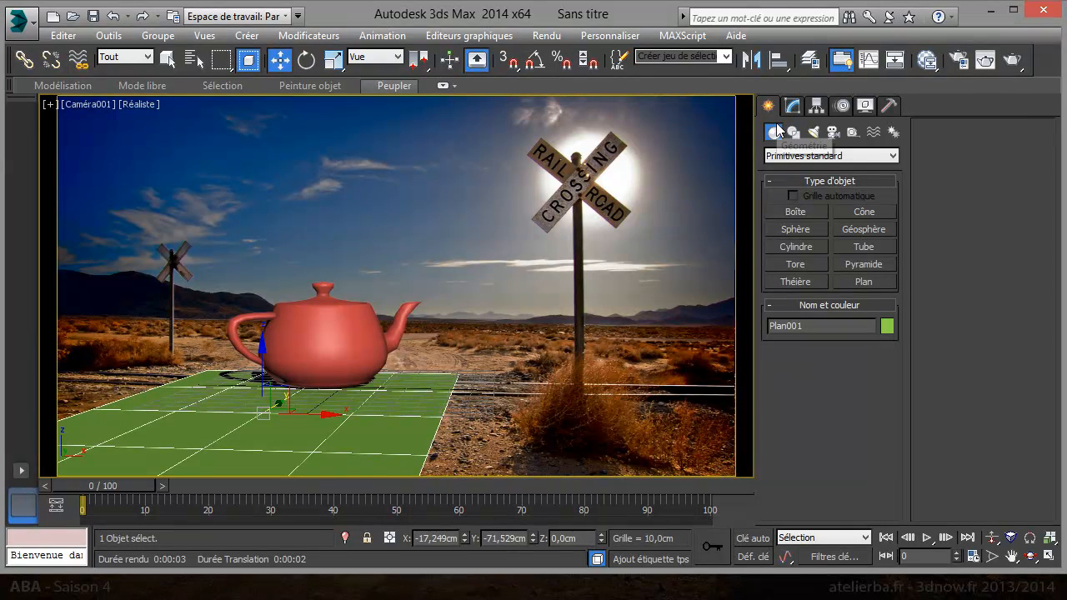
Create a daylight system beside the plane with the recommended photographic exposure control (EV 15) and an orbital scale of about 54 cm
{"action": "left_click", "coordinate": [893, 132]}
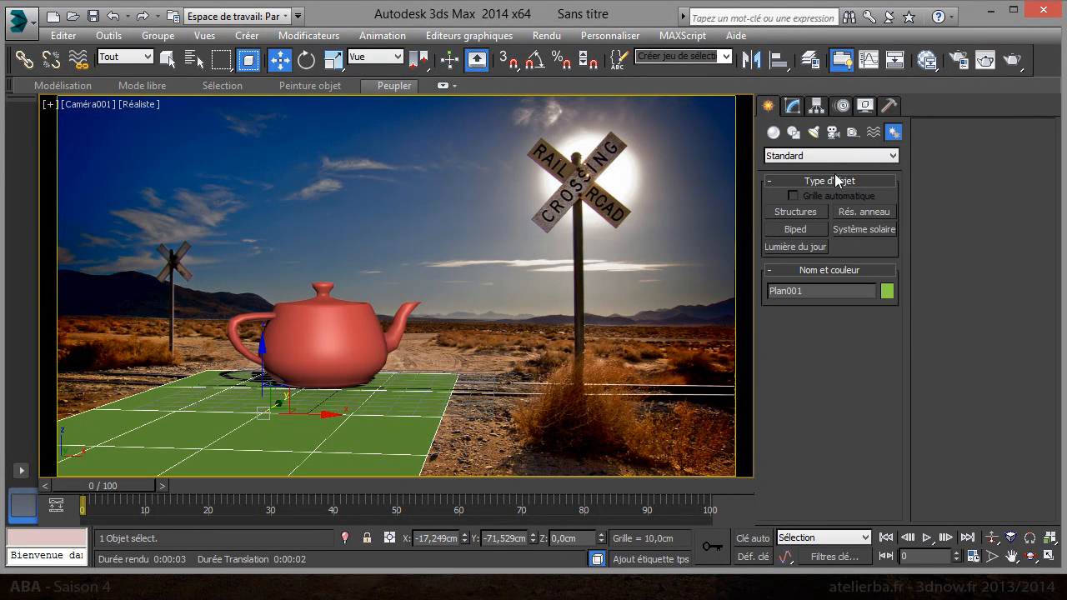
{"action": "left_click", "coordinate": [792, 246]}
{"action": "left_click_drag", "start_coordinate": [699, 201], "coordinate": [485, 133]}
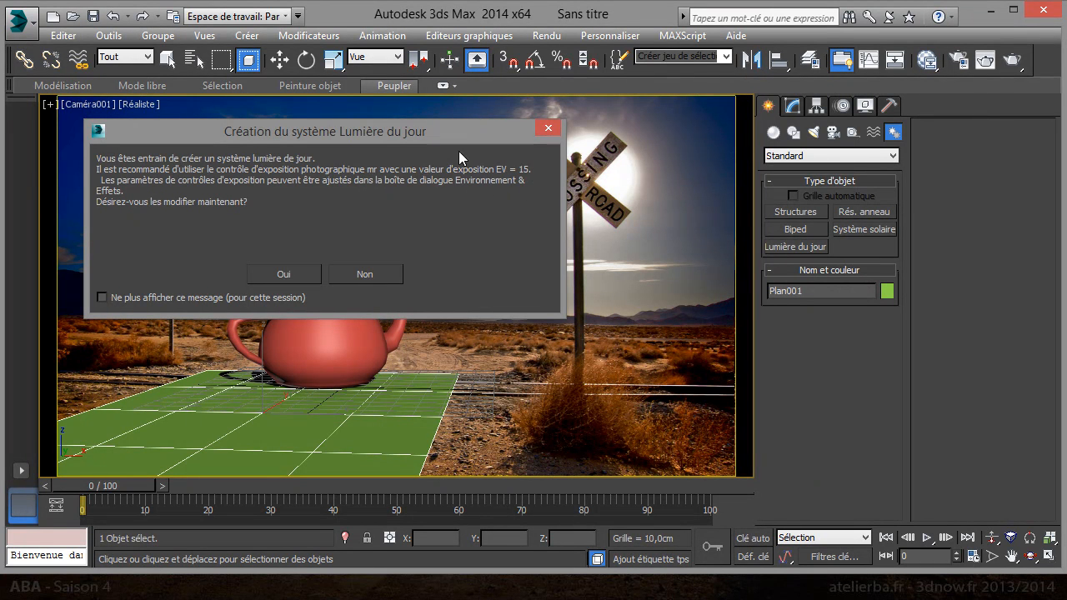
{"action": "left_click", "coordinate": [286, 272]}
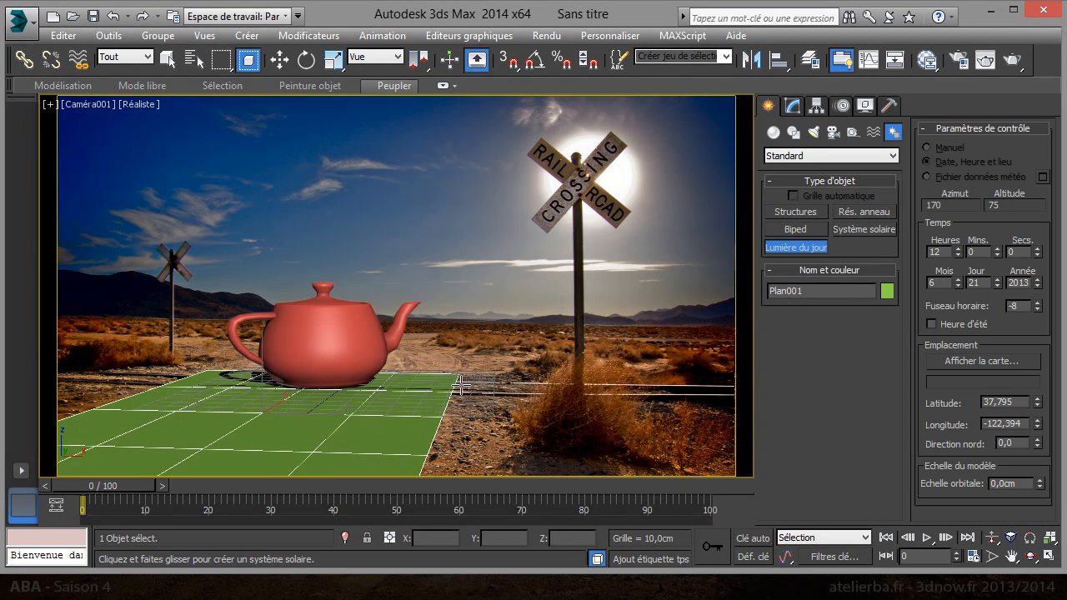
{"action": "left_click_drag", "start_coordinate": [500, 365], "coordinate": [476, 356]}
{"action": "left_click_drag", "start_coordinate": [477, 355], "coordinate": [476, 356]}
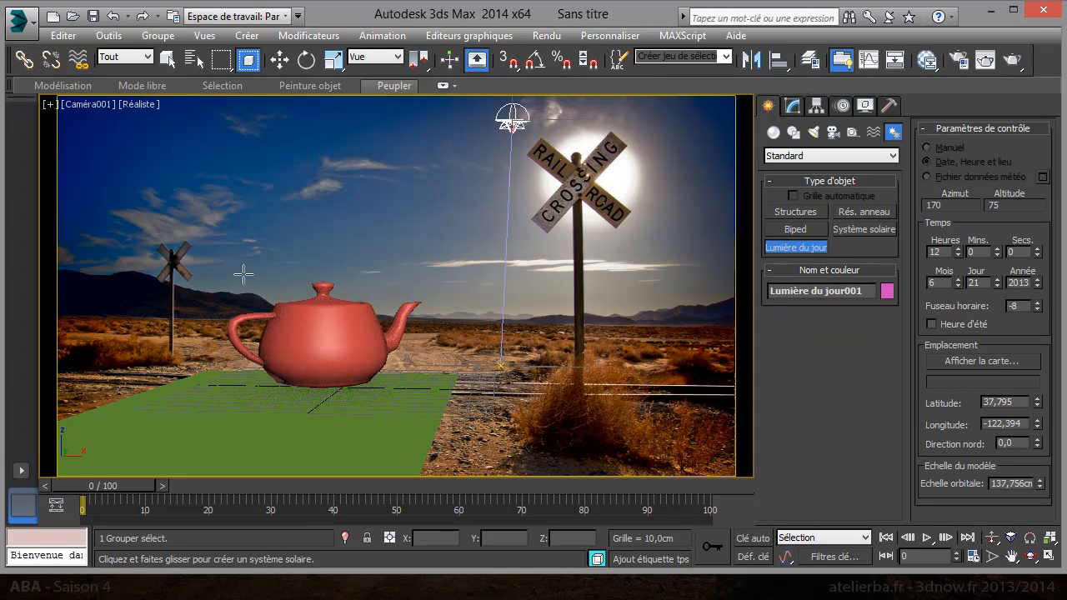
{"action": "left_click", "coordinate": [391, 296]}
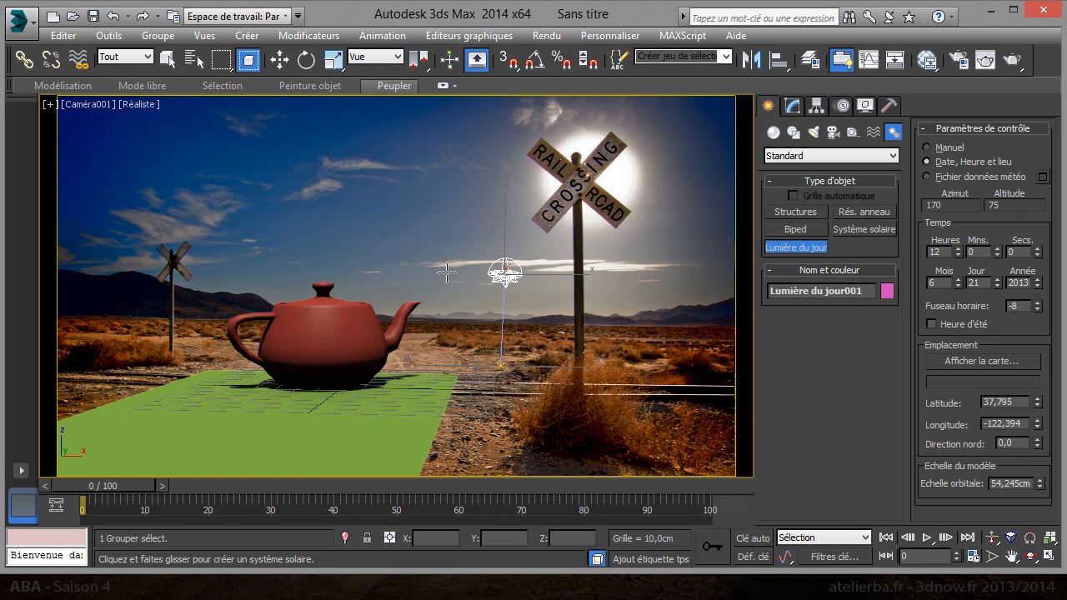
Move the daylight system's compass closer to the plane, to about X 59.8 cm
{"action": "key", "text": "w"}
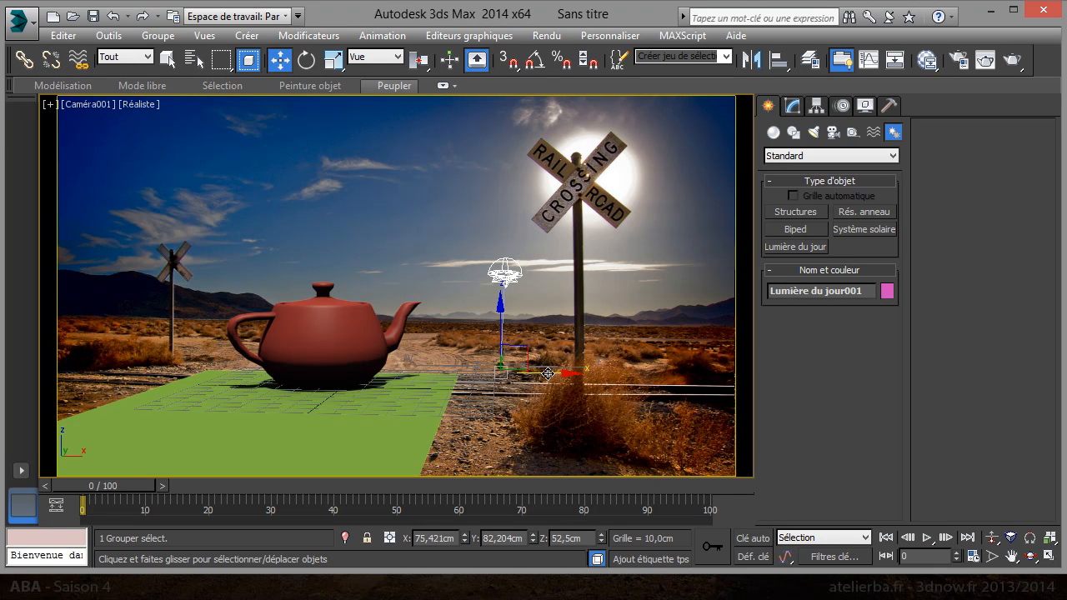
{"action": "left_click", "coordinate": [459, 367]}
{"action": "left_click_drag", "start_coordinate": [544, 365], "coordinate": [520, 366]}
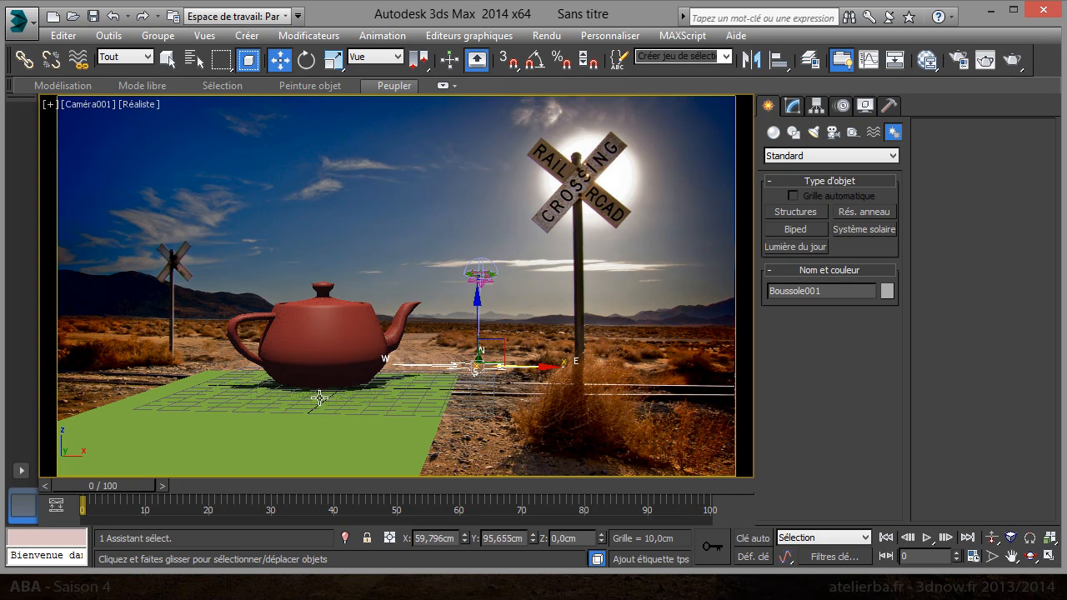
Set the daylight's time to 6 hours 27 minutes and its north direction to 303 to match the photo's sun
{"action": "left_click", "coordinate": [481, 272]}
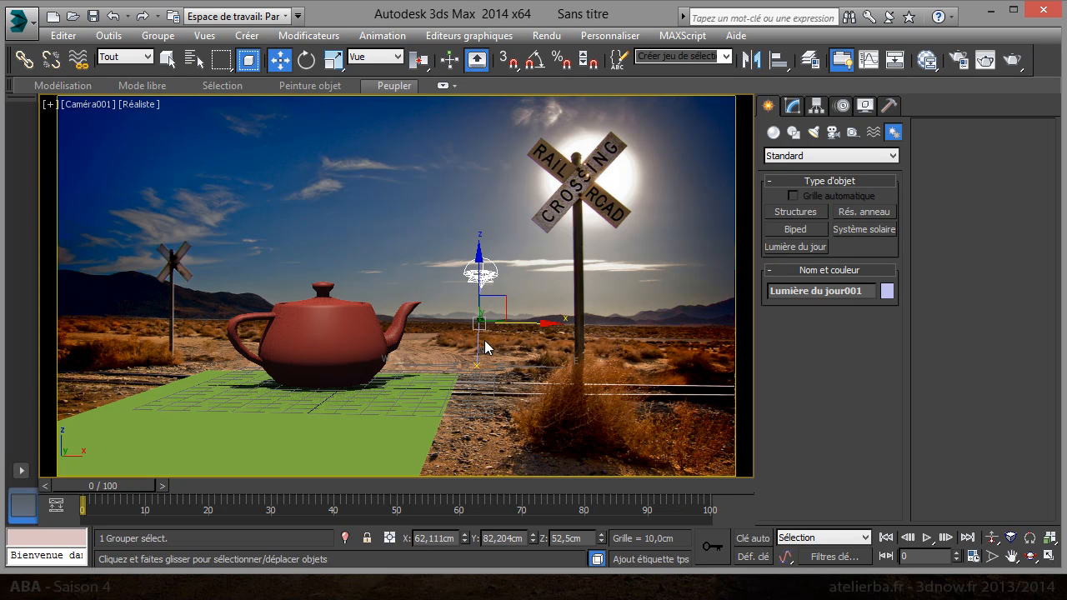
{"action": "left_click", "coordinate": [844, 106]}
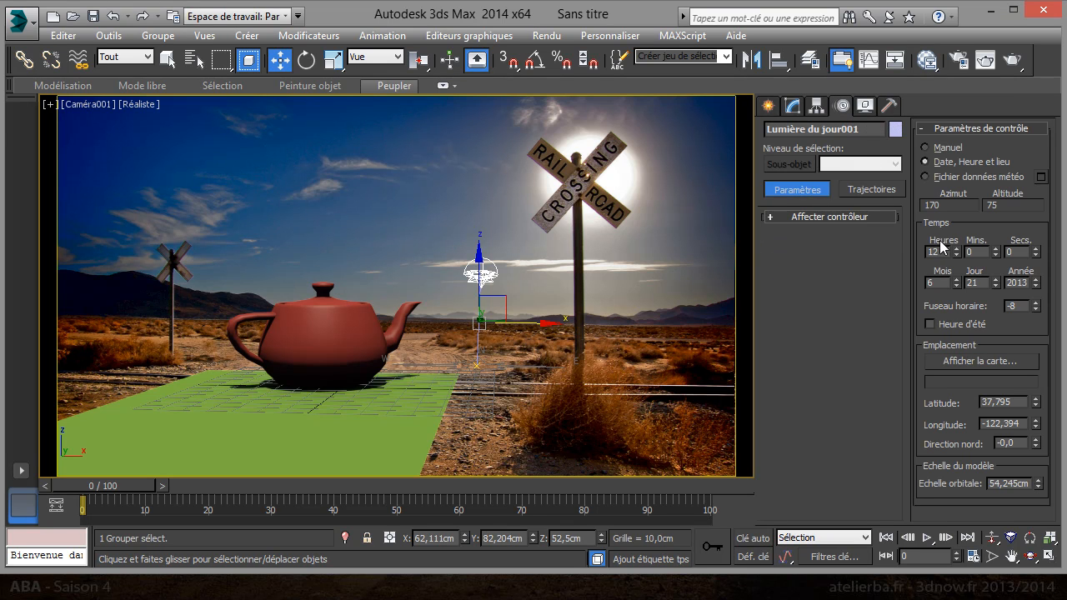
{"action": "left_click_drag", "start_coordinate": [956, 254], "coordinate": [958, 263]}
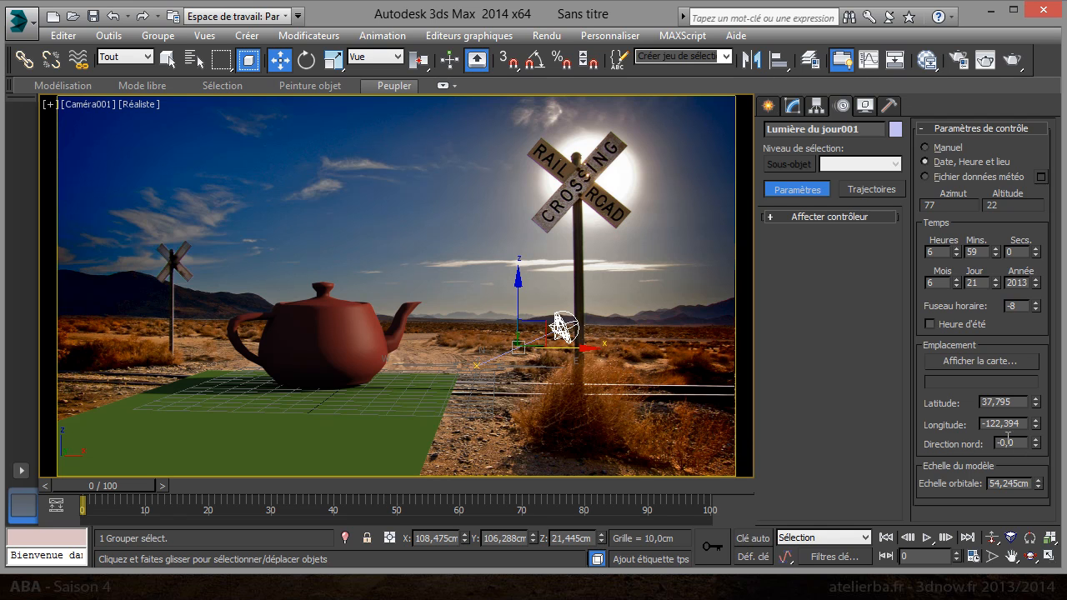
{"action": "mouse_move", "coordinate": [1037, 445]}
{"action": "left_mouse_down"}
{"action": "mouse_move", "coordinate": [1034, 423]}
{"action": "mouse_move", "coordinate": [1029, 462]}
{"action": "mouse_move", "coordinate": [1013, 241]}
{"action": "mouse_move", "coordinate": [997, 195]}
{"action": "mouse_move", "coordinate": [984, 190]}
{"action": "left_mouse_up"}
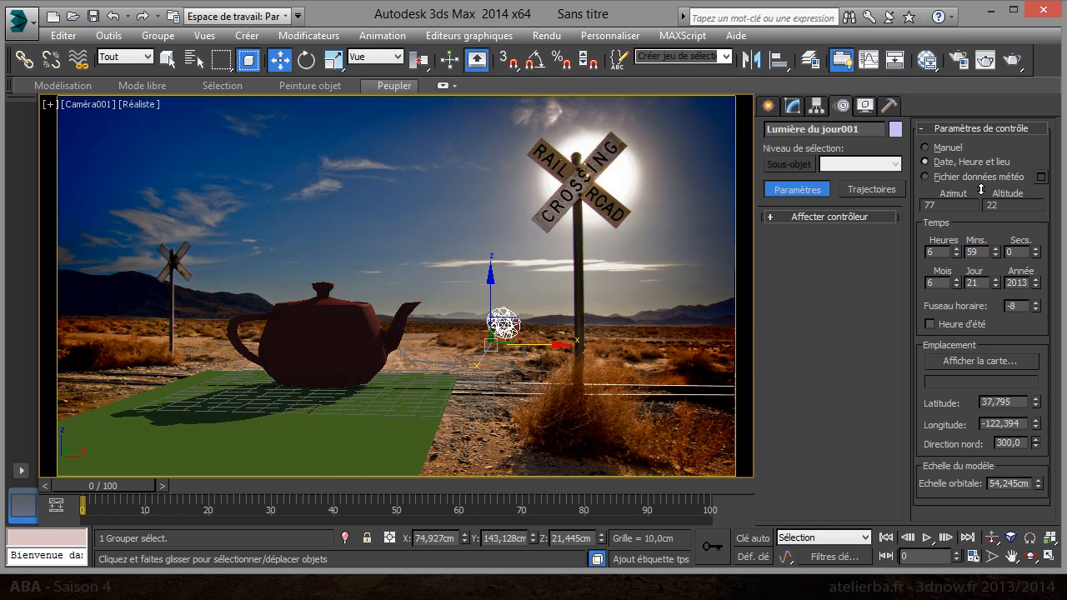
{"action": "left_click_drag", "start_coordinate": [995, 251], "coordinate": [1000, 276]}
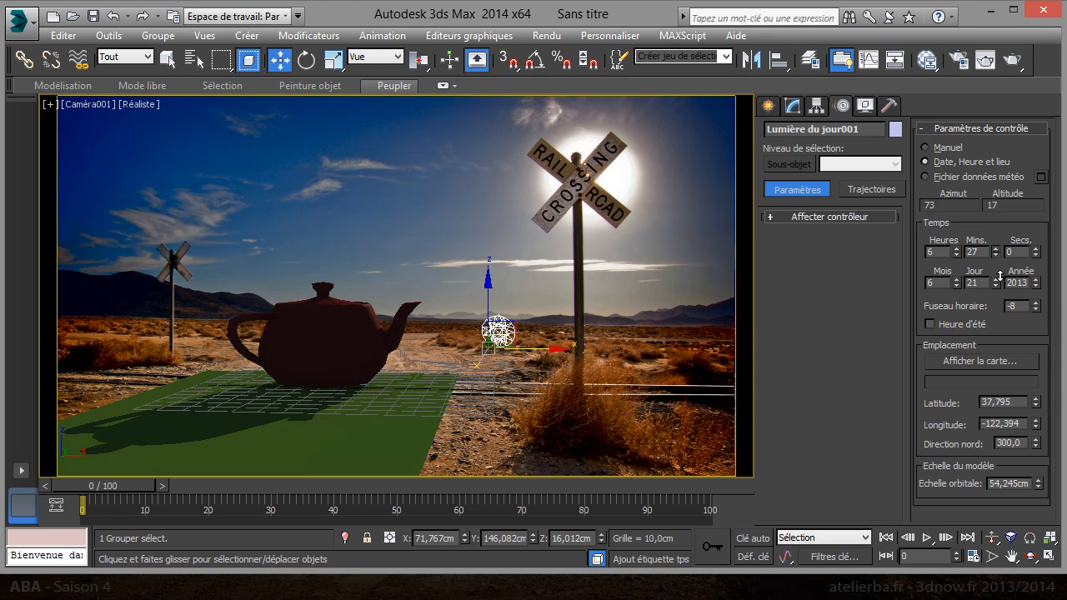
{"action": "left_click_drag", "start_coordinate": [1035, 445], "coordinate": [1027, 440]}
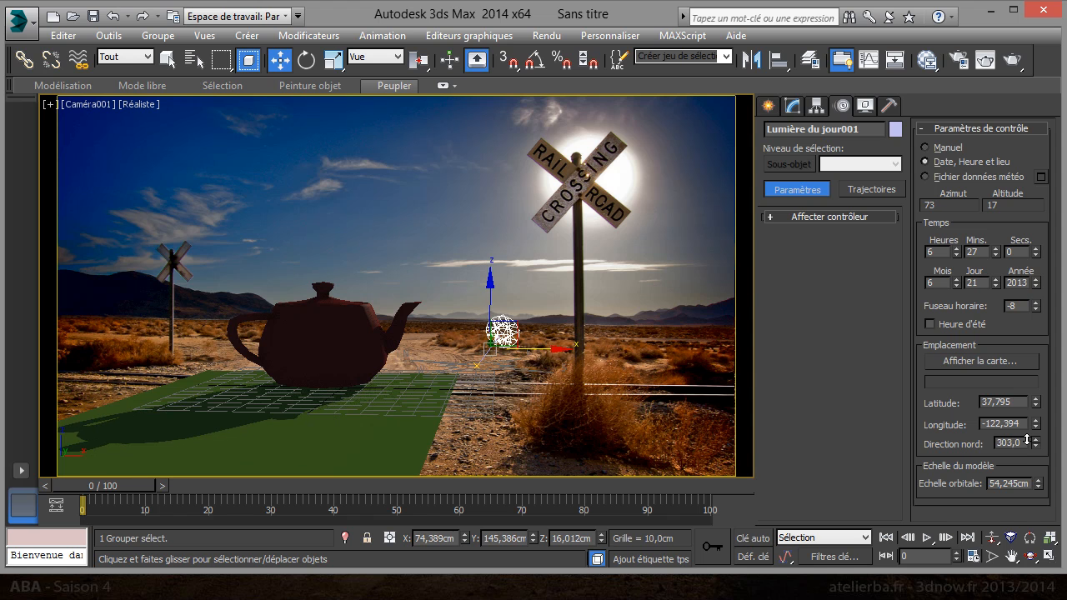